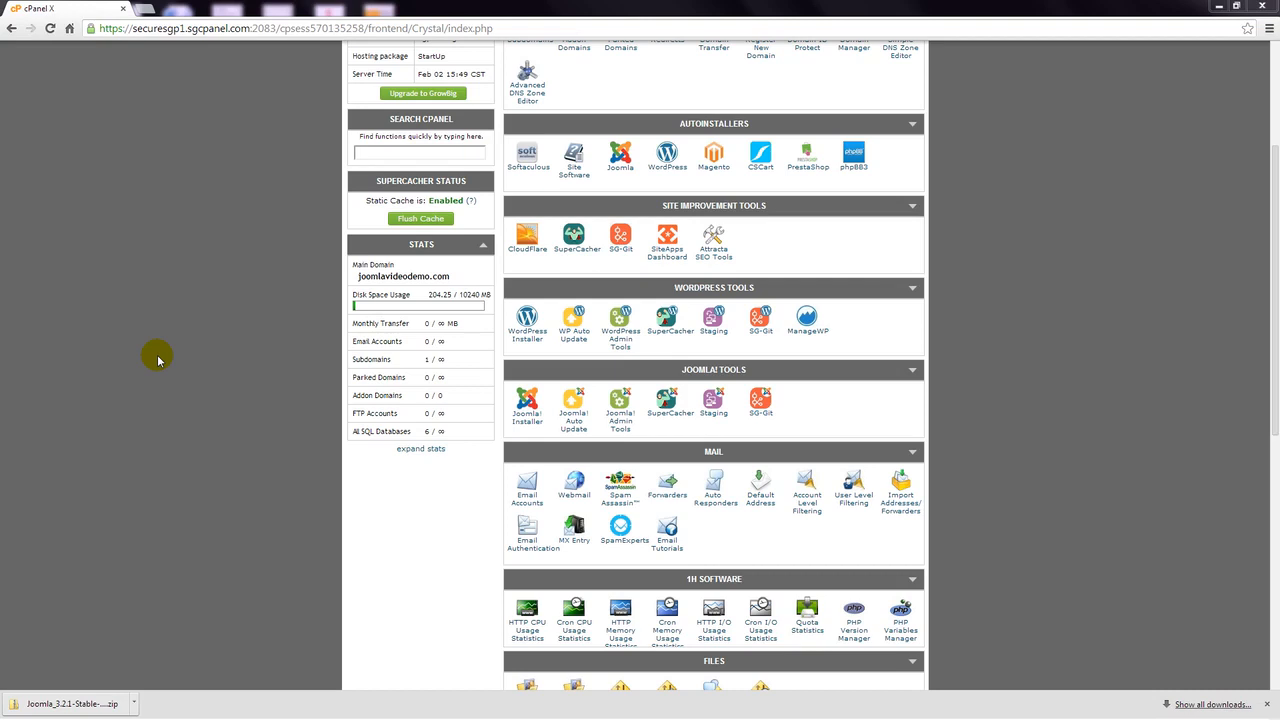
- Scroll down to the Databases section and launch the MySQL Database Wizard
scroll(180, 345, down, 1)
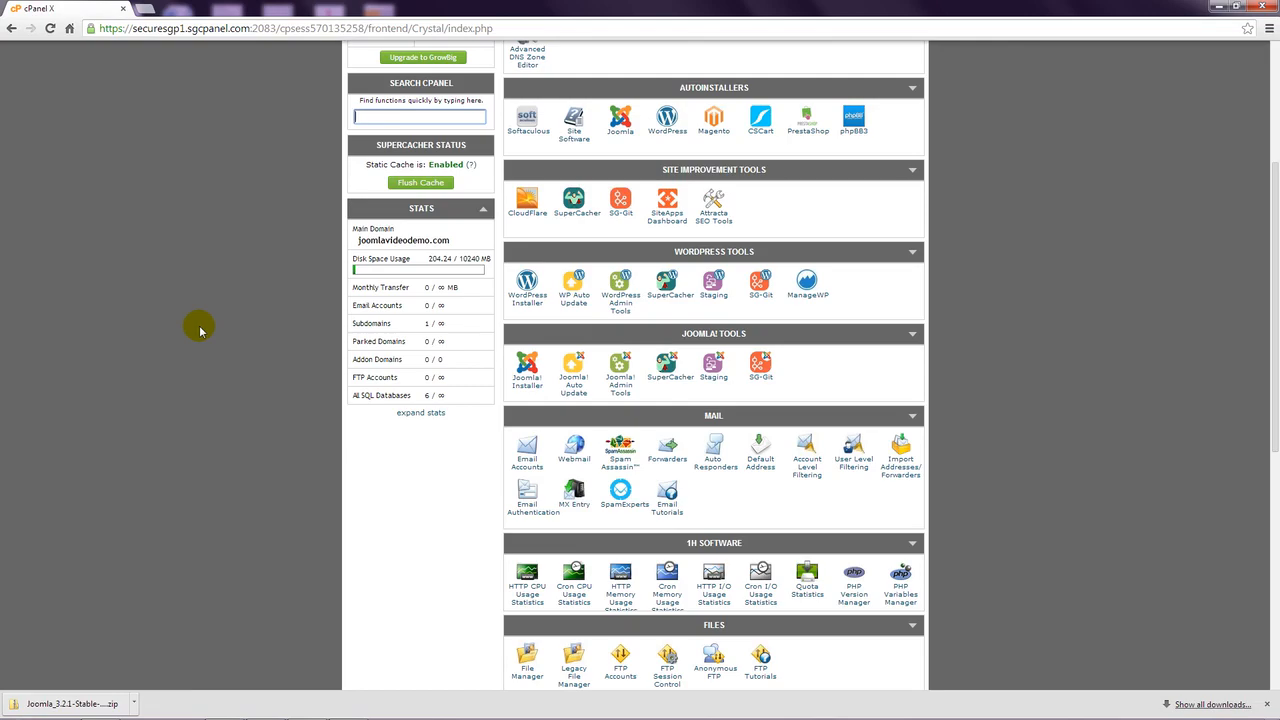
scroll(200, 331, down, 3)
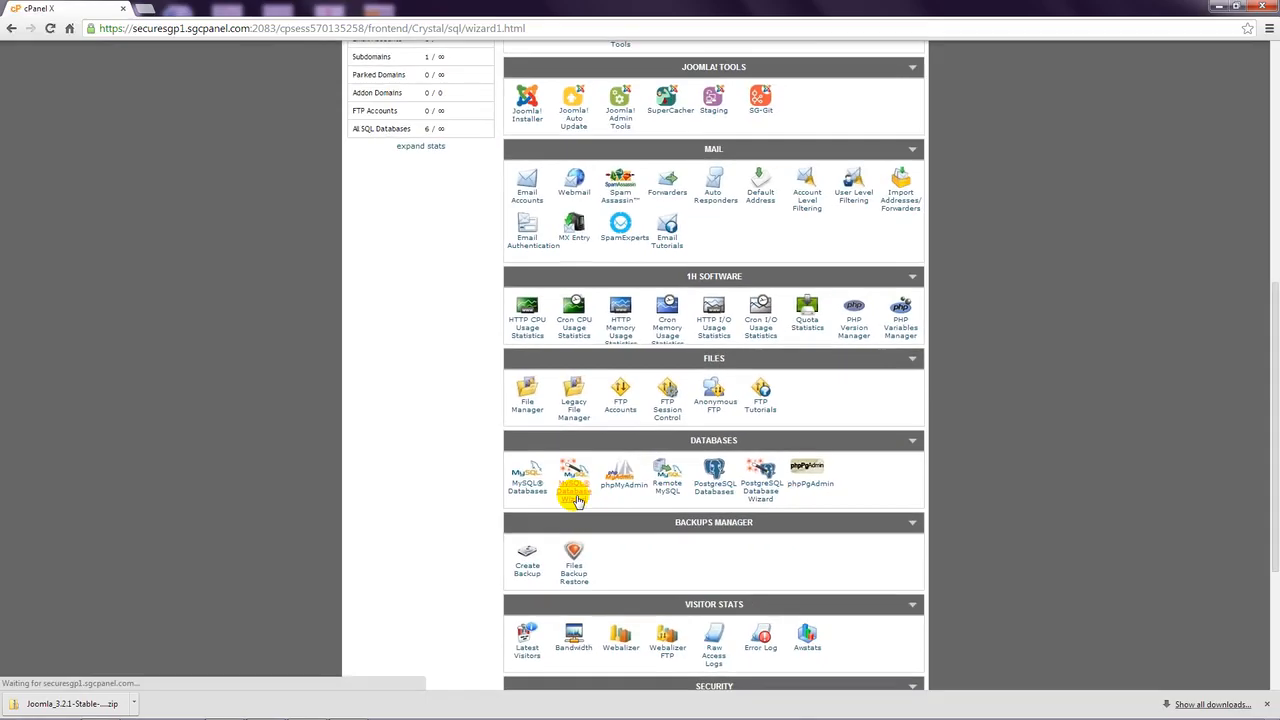
click(392, 527)
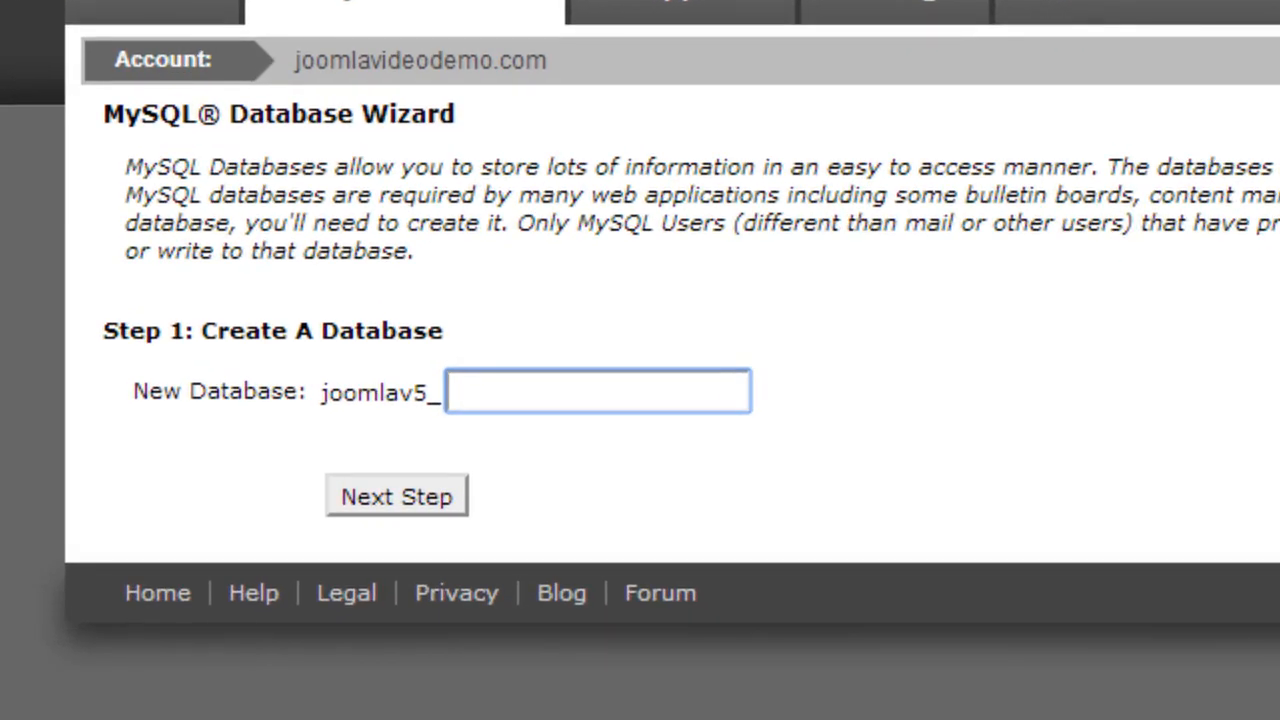
- Create the australia database and the sydney database user with a confirmed password
text(australia)
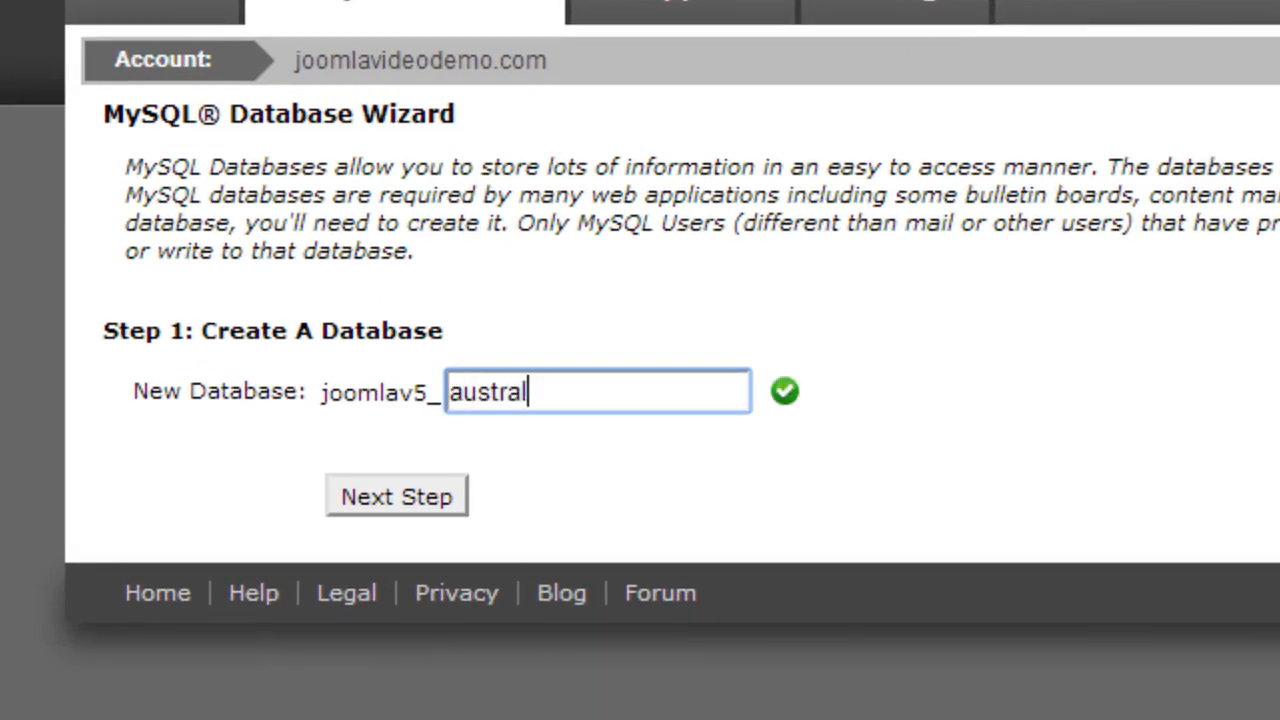
click(424, 496)
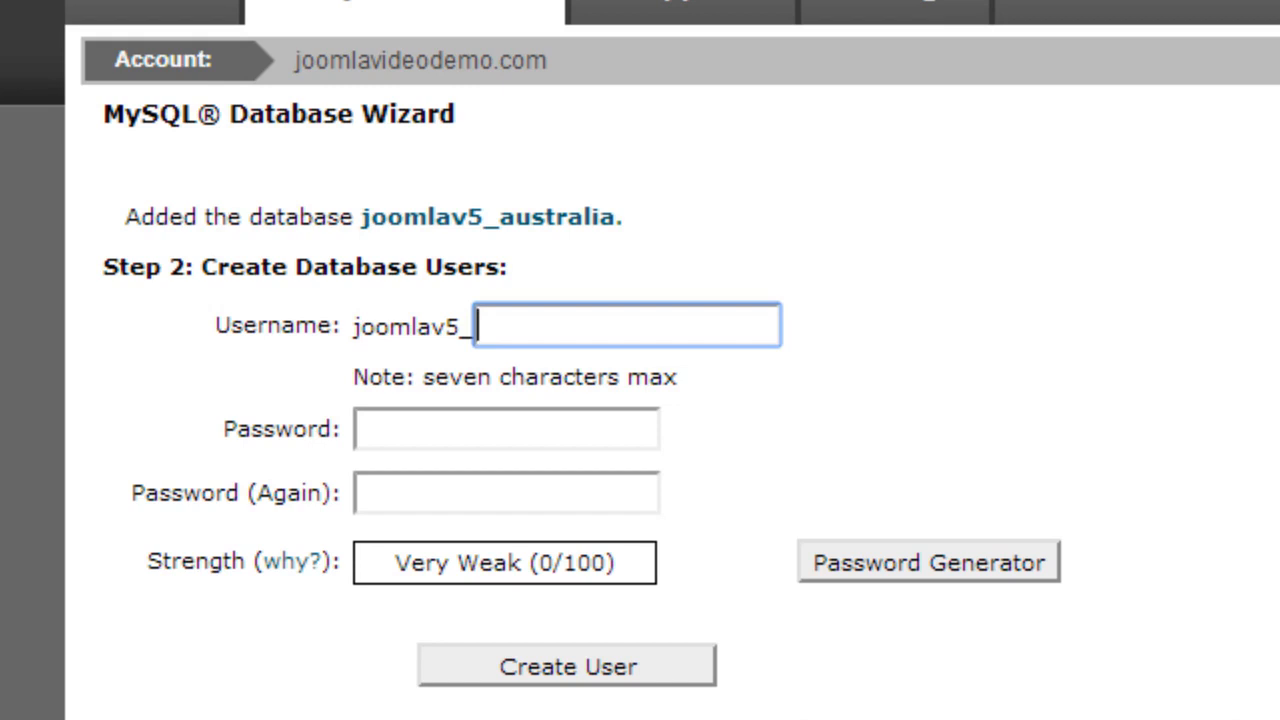
text(sydney)
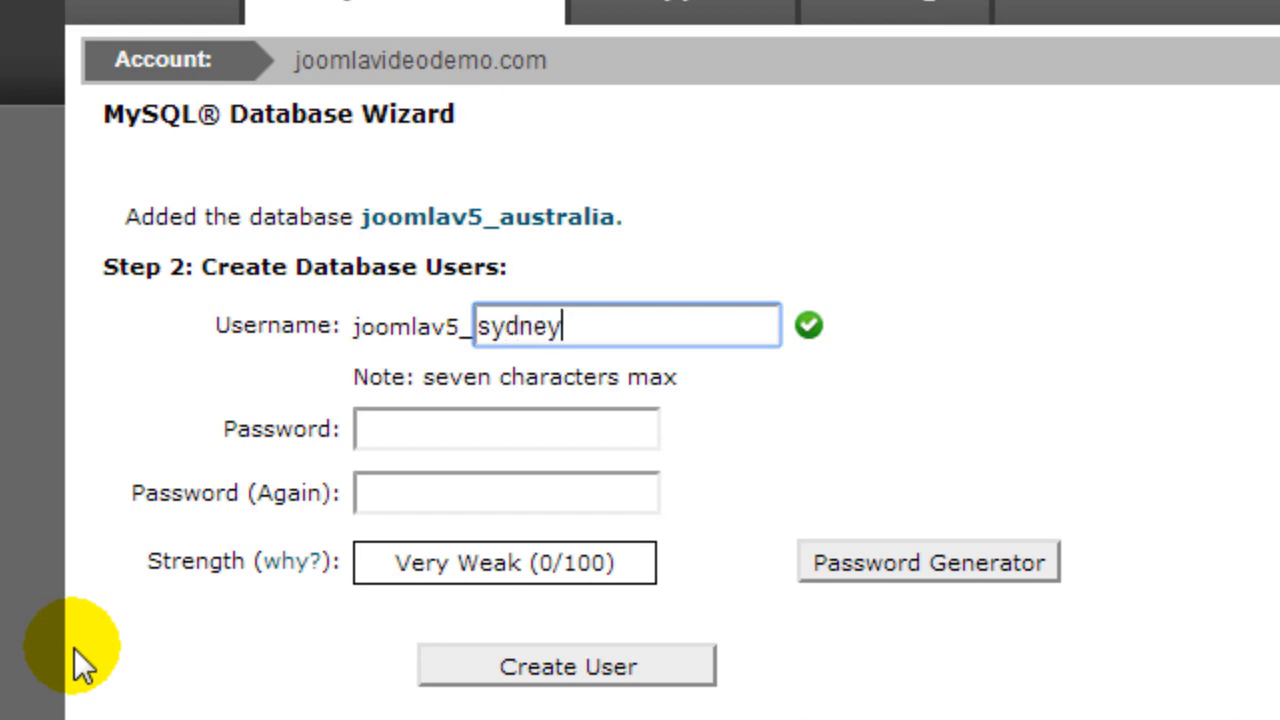
key(Tab)
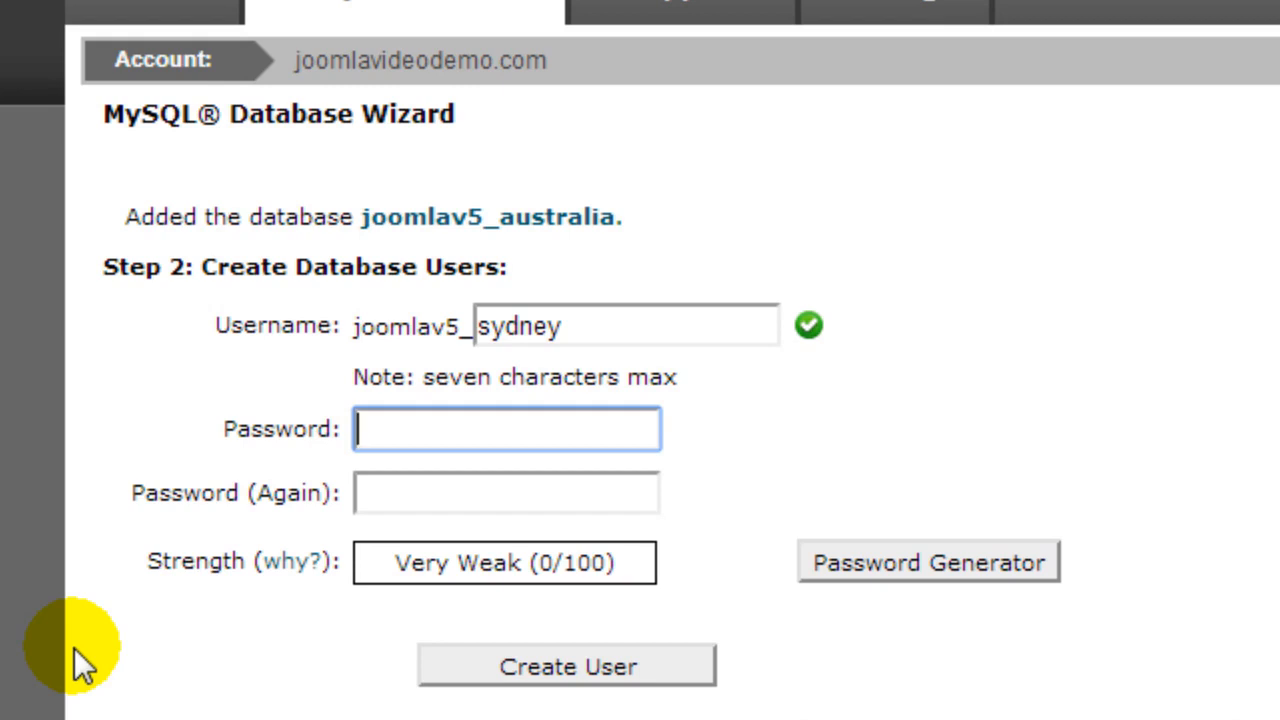
text(•••)
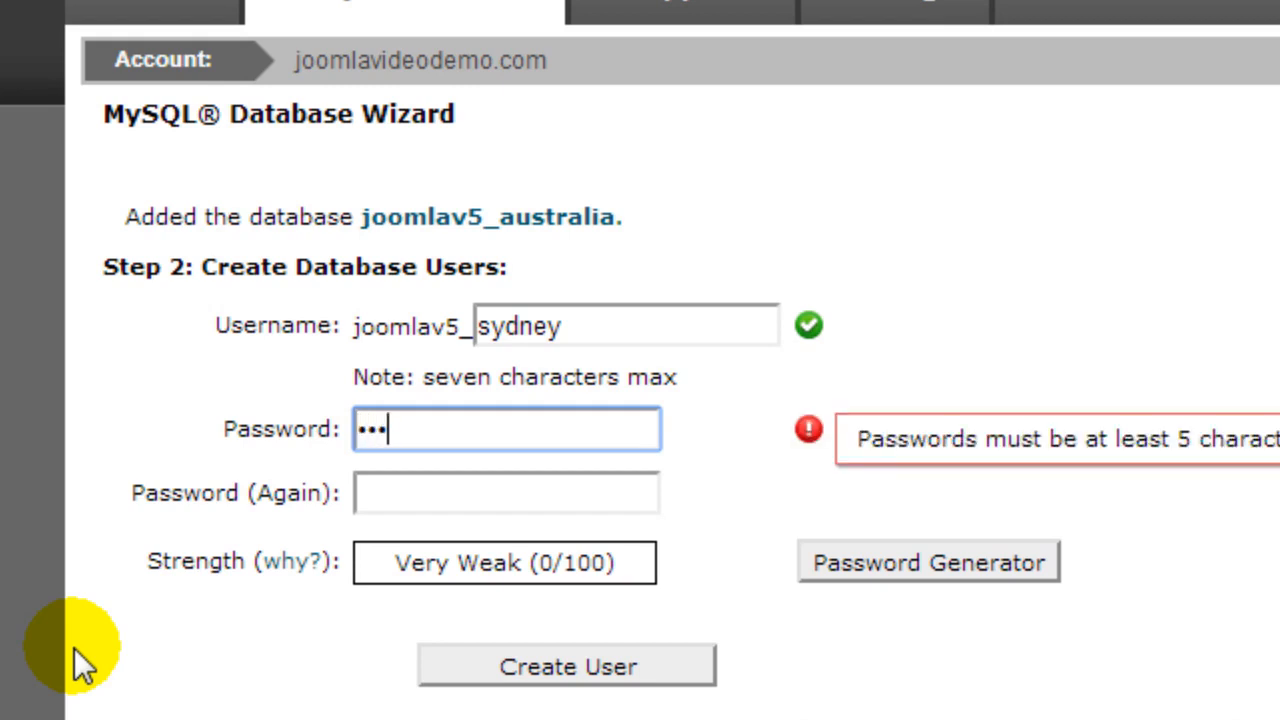
text(•••••••)
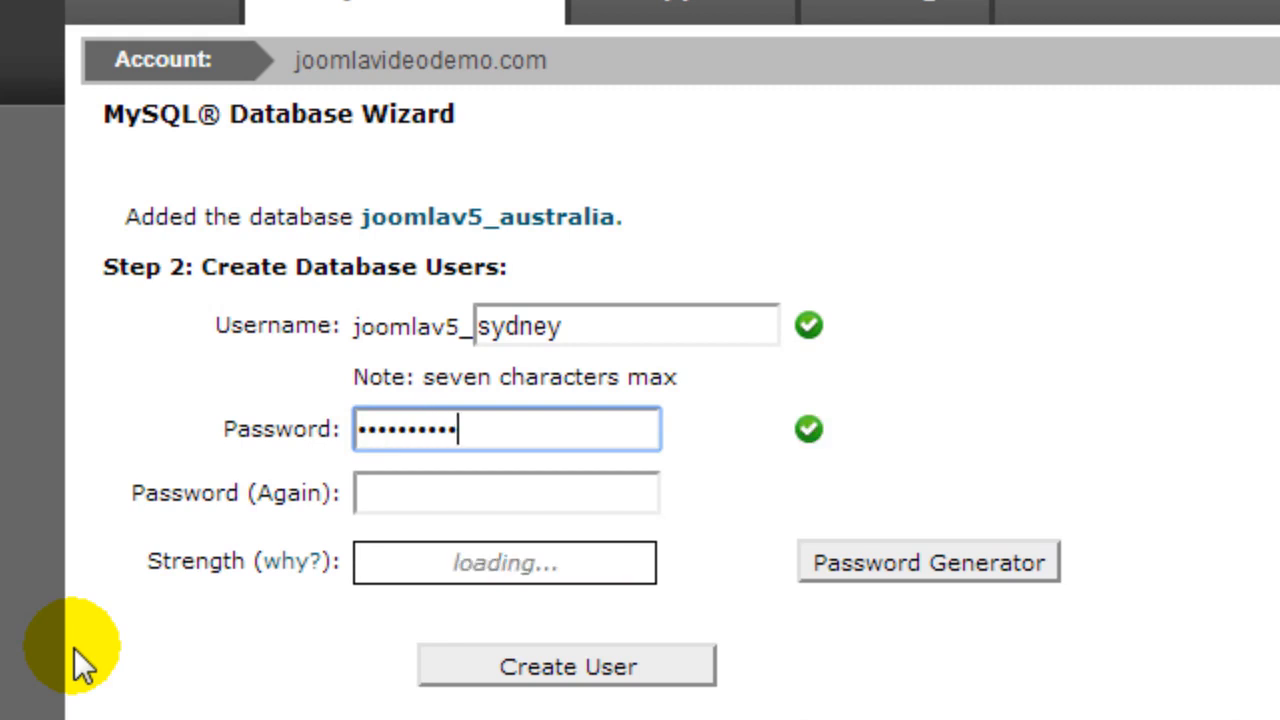
key(Tab)
text(••••••••••)
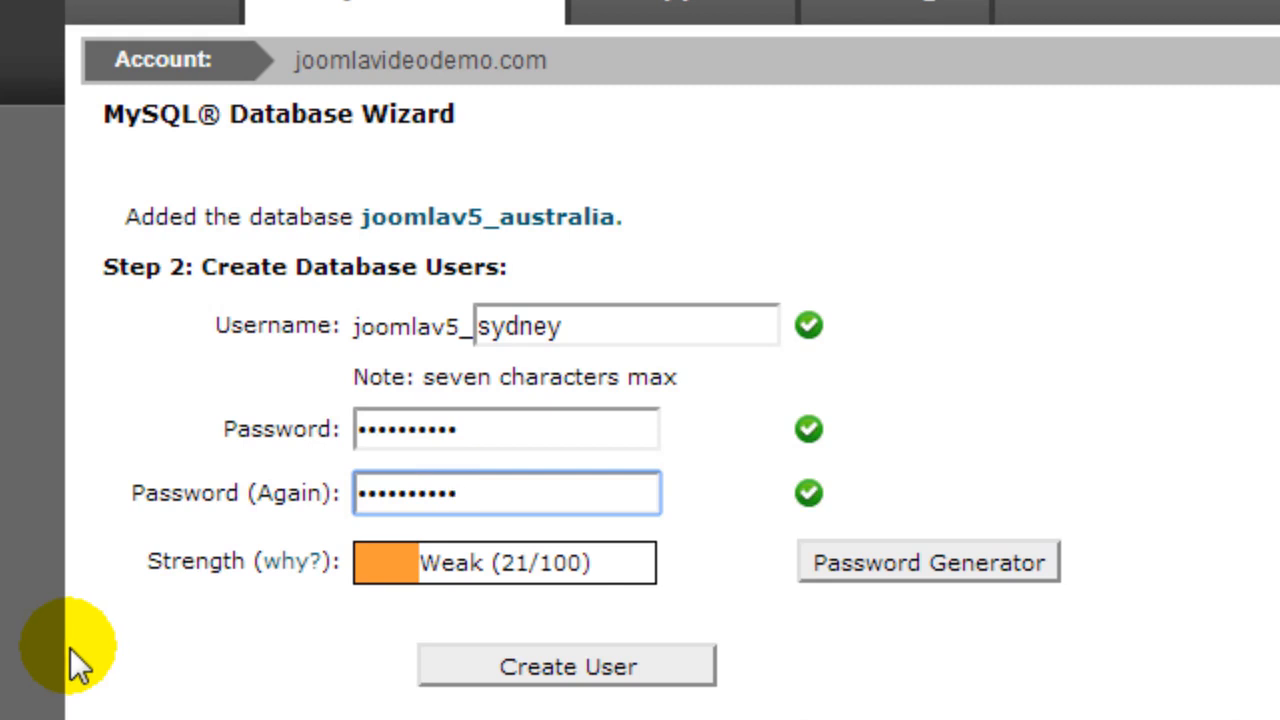
click(560, 668)
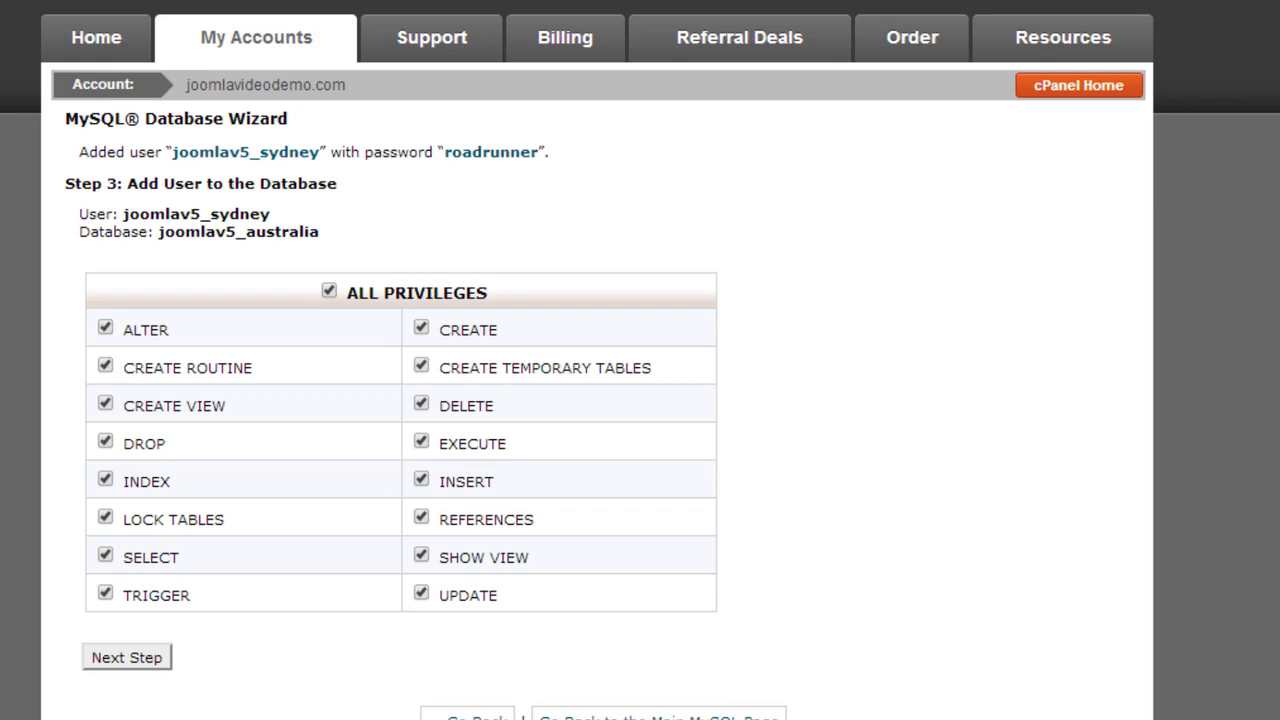
- Grant the sydney user ALL PRIVILEGES on the australia database
click(131, 662)
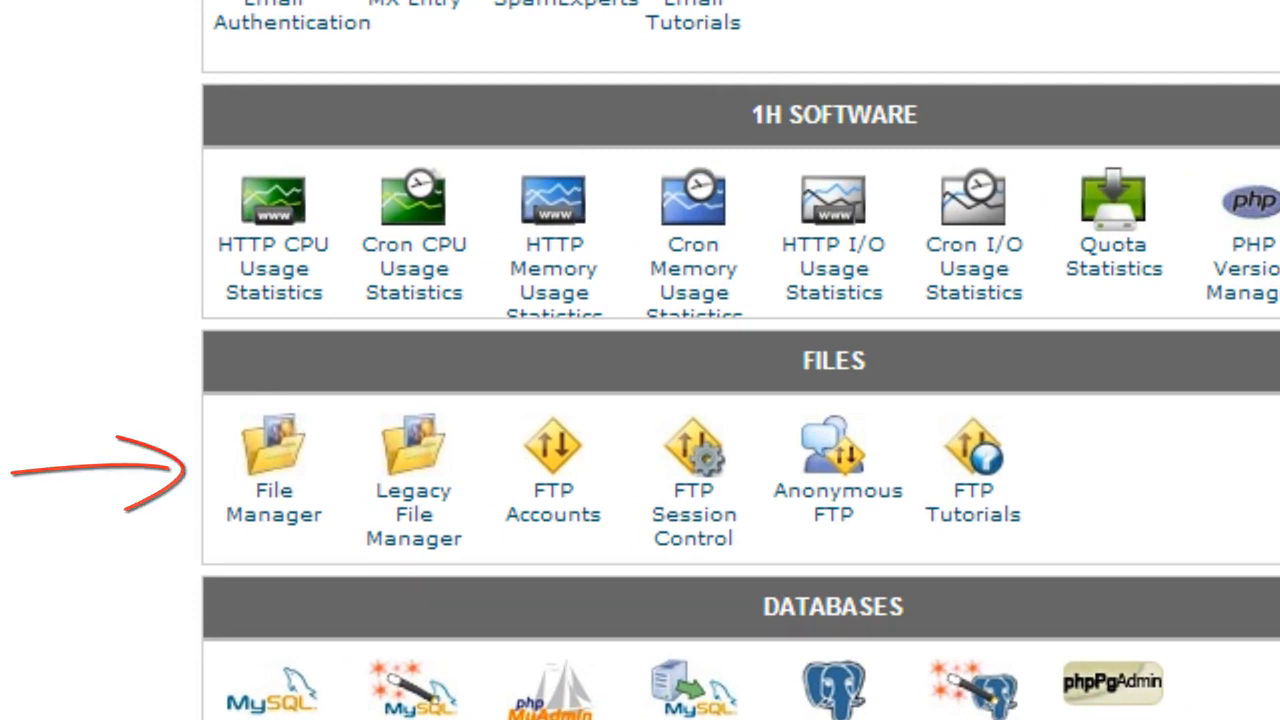
- Open File Manager at the public_html web root, expand it, and start a new folder
click(280, 506)
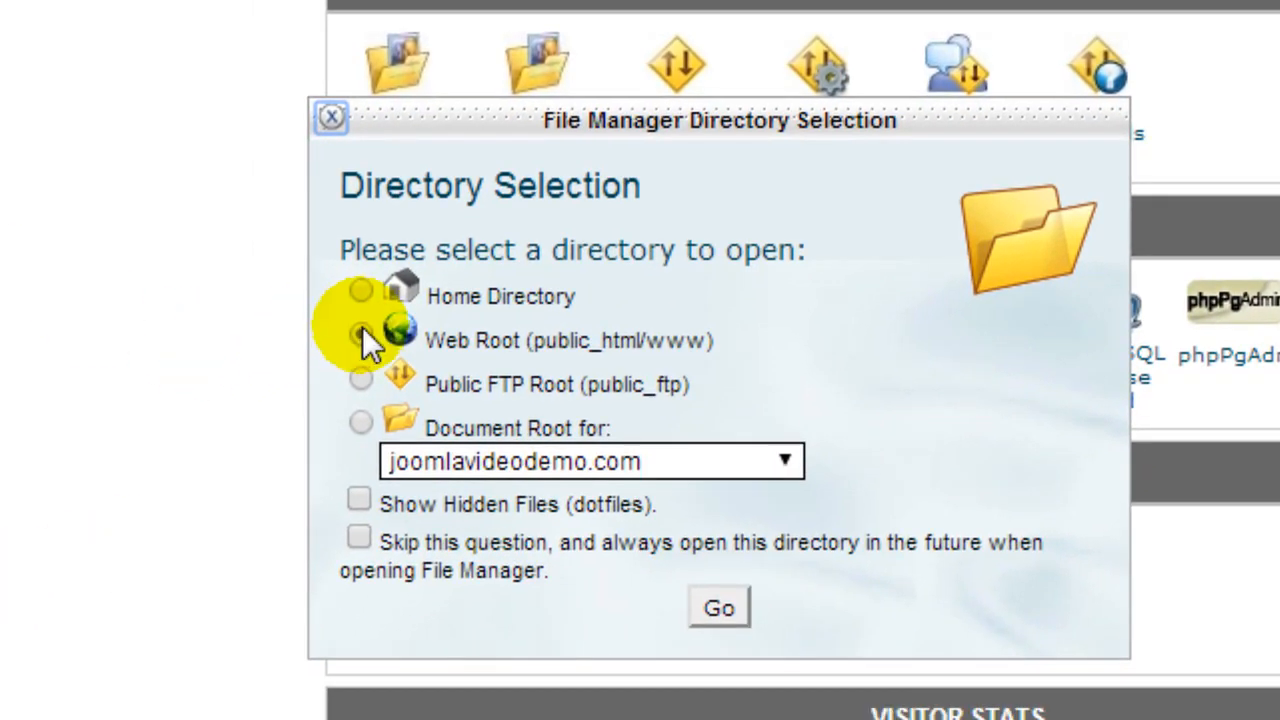
click(720, 607)
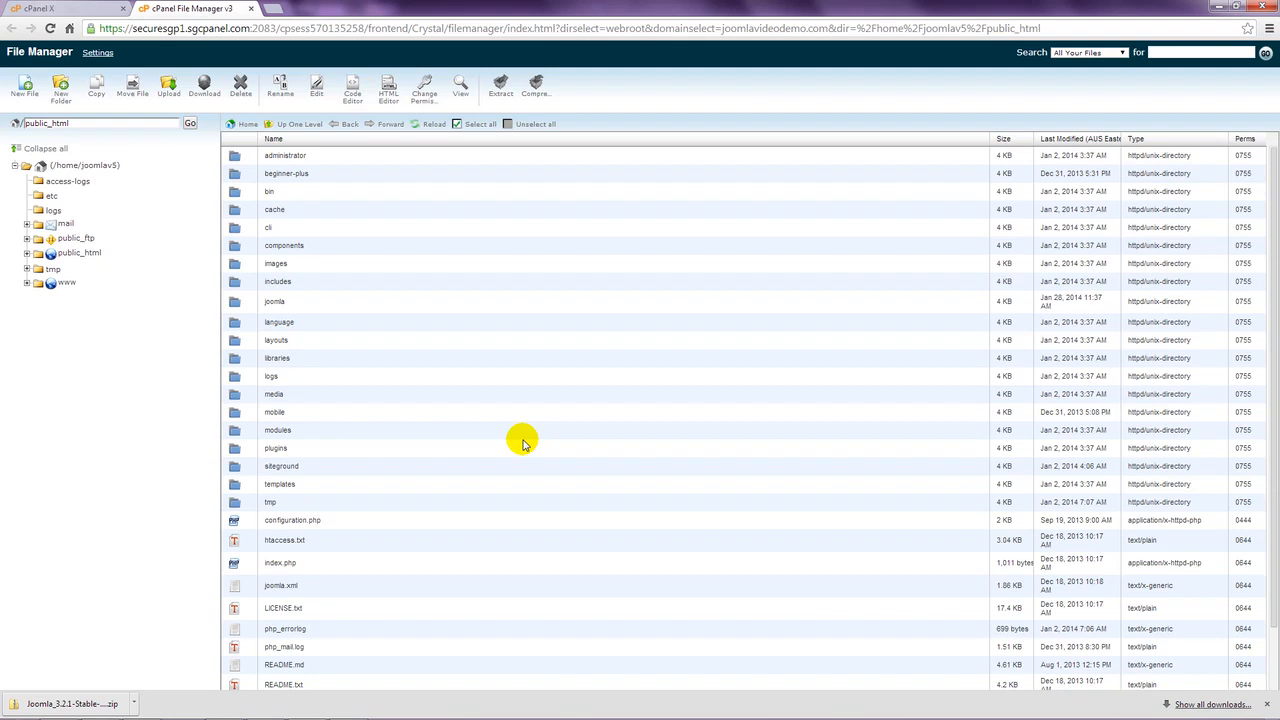
click(29, 254)
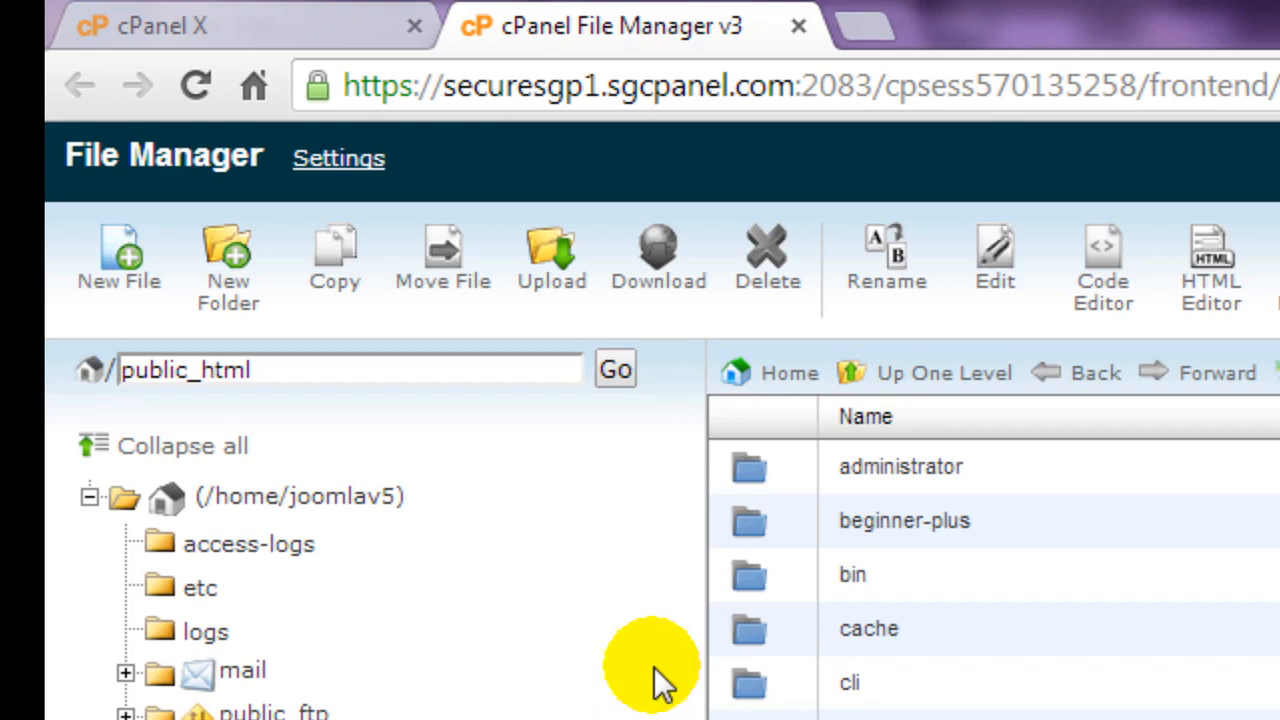
click(246, 298)
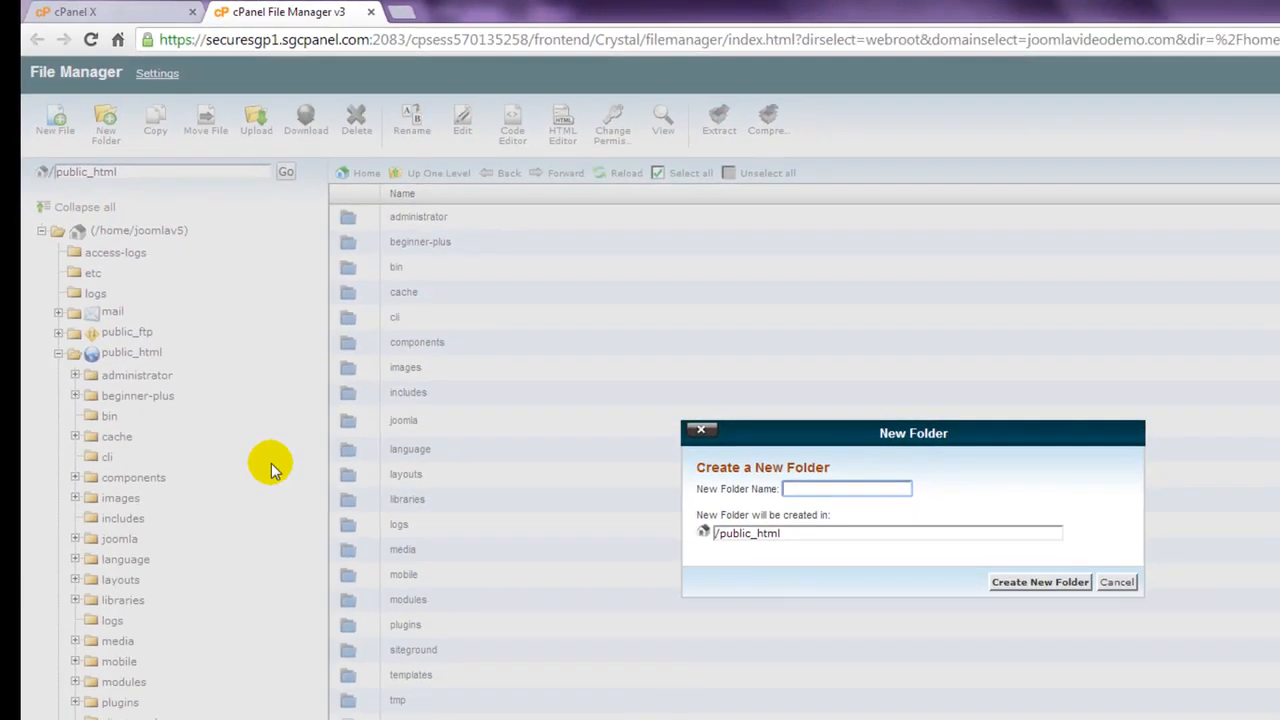
- Create the newsite folder inside public_html and open it
text(newsl)
text(te)
click(1033, 588)
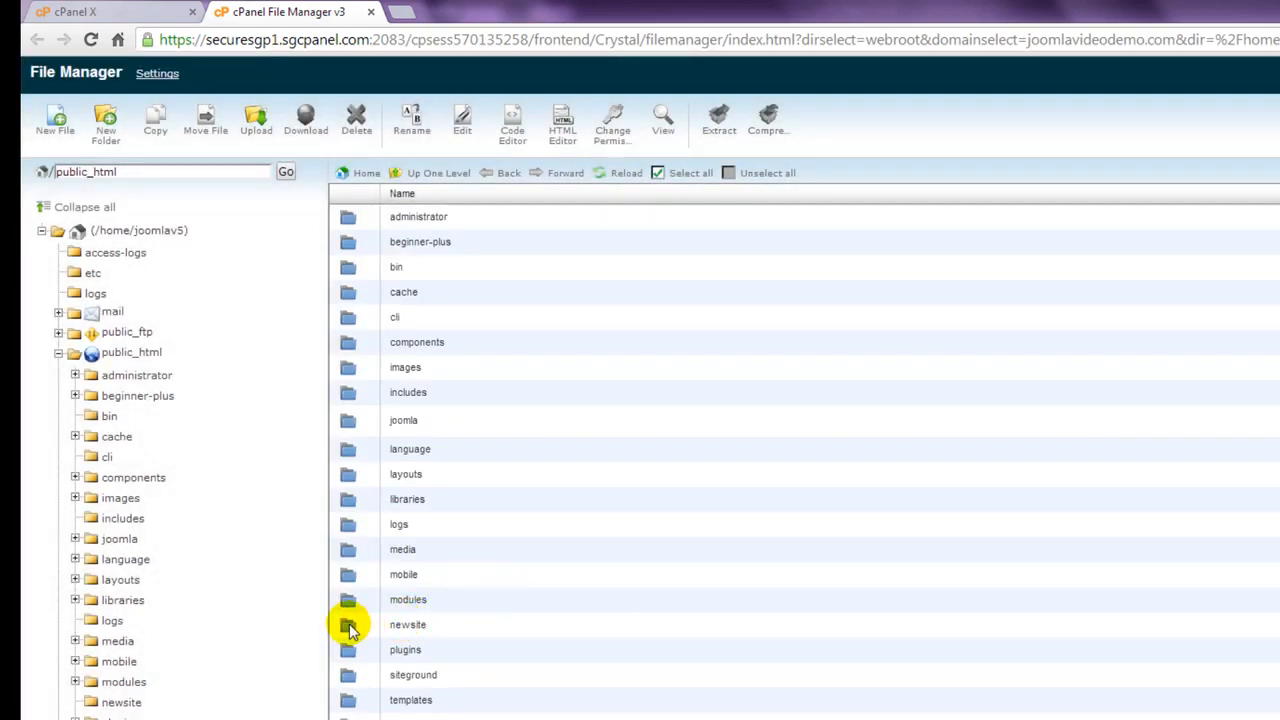
double_click(350, 627)
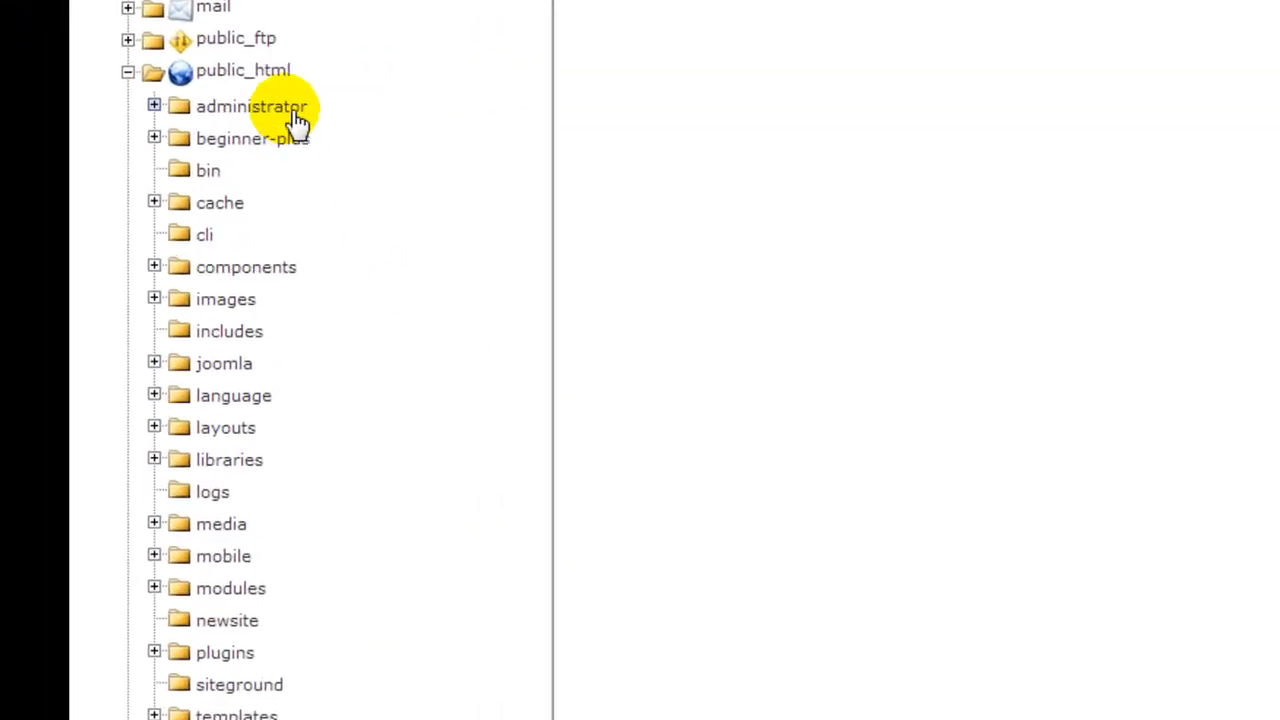
click(252, 66)
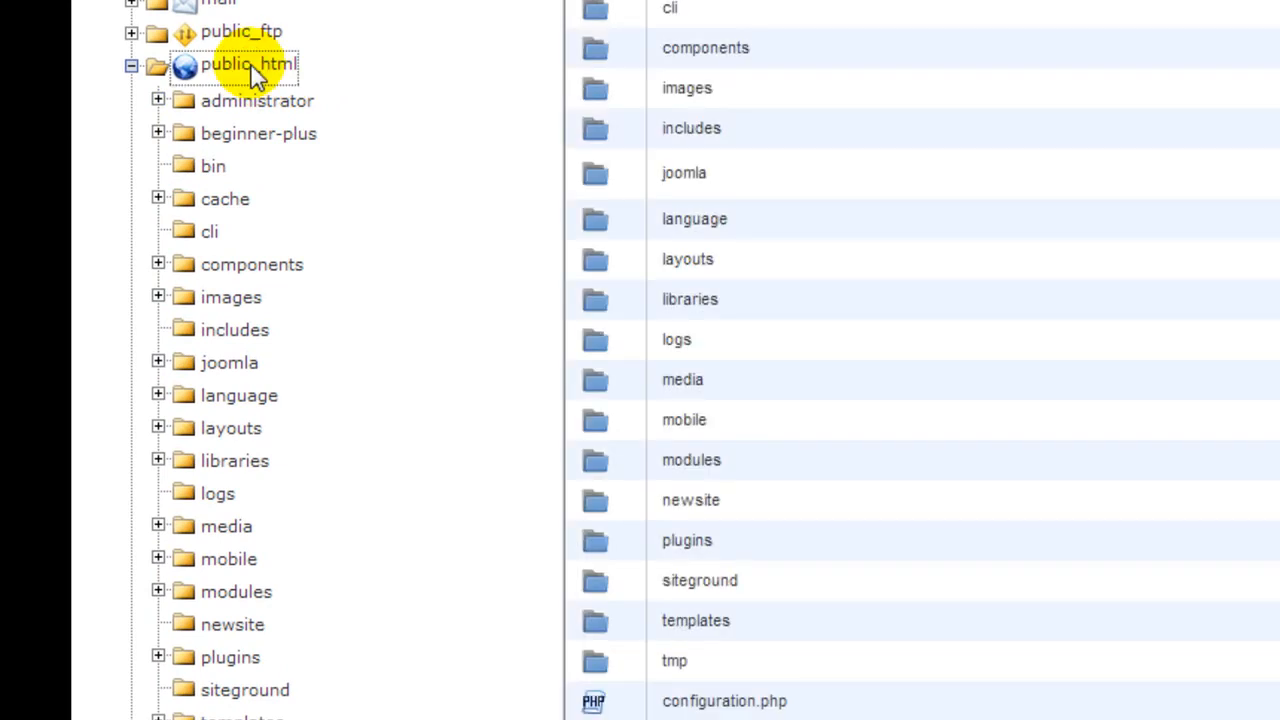
click(245, 634)
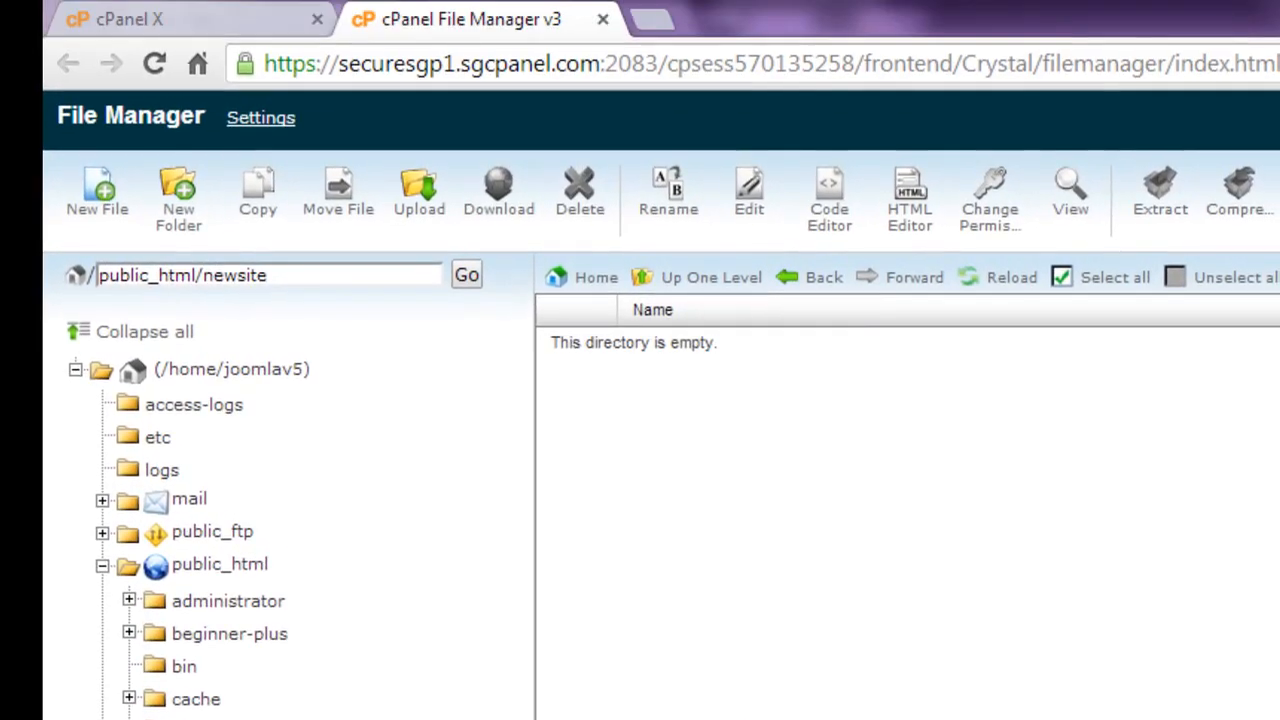
- Upload Joomla_3.2.1-Stable-Full_Package.zip from the computer into the newsite folder
click(420, 210)
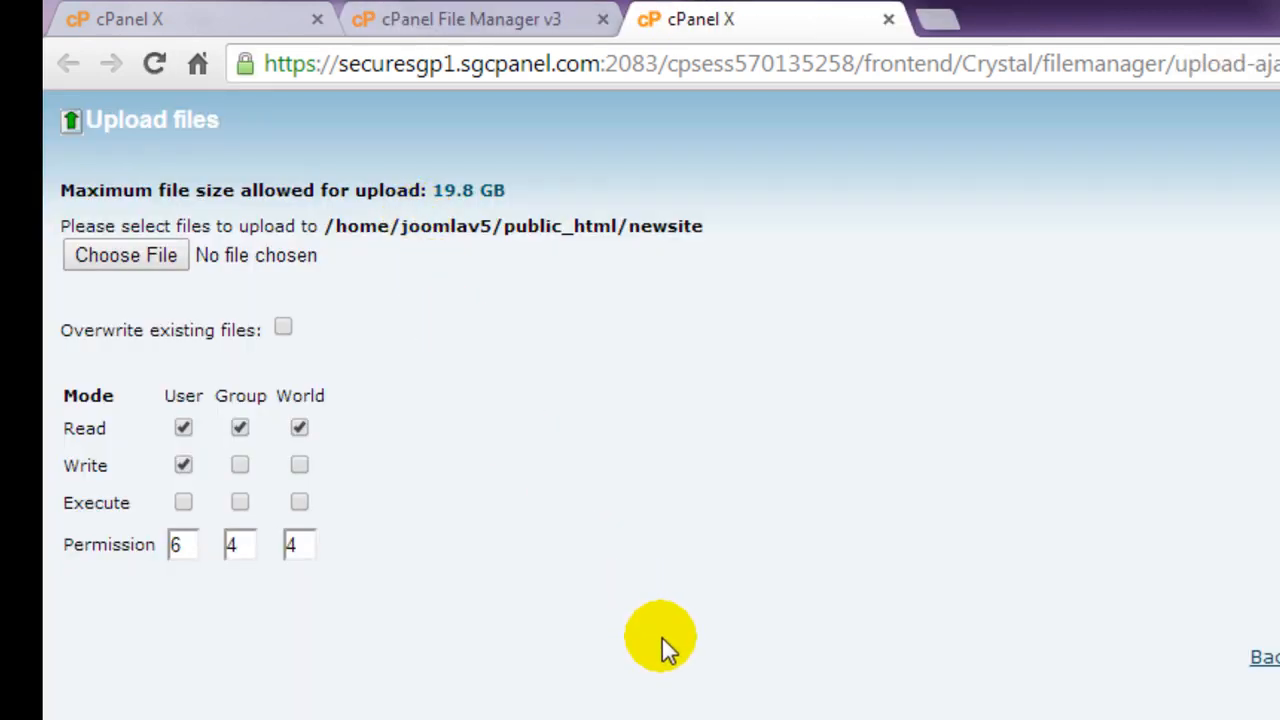
click(147, 257)
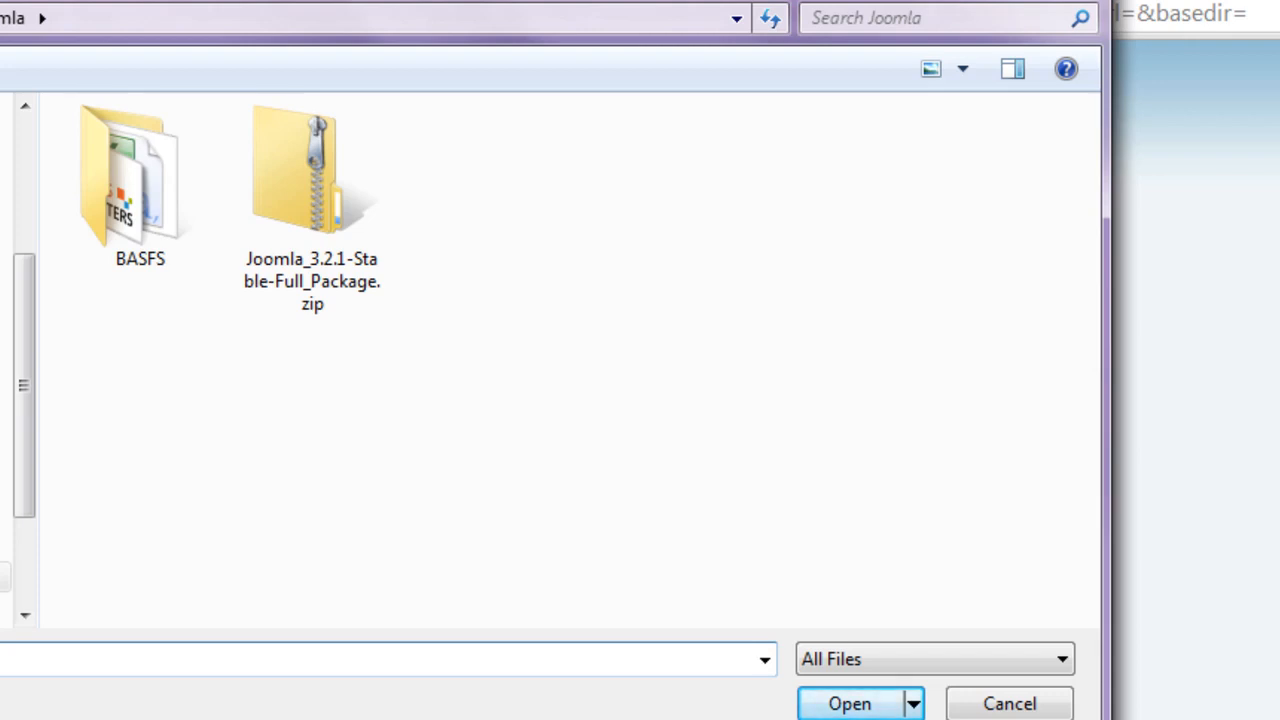
double_click(298, 228)
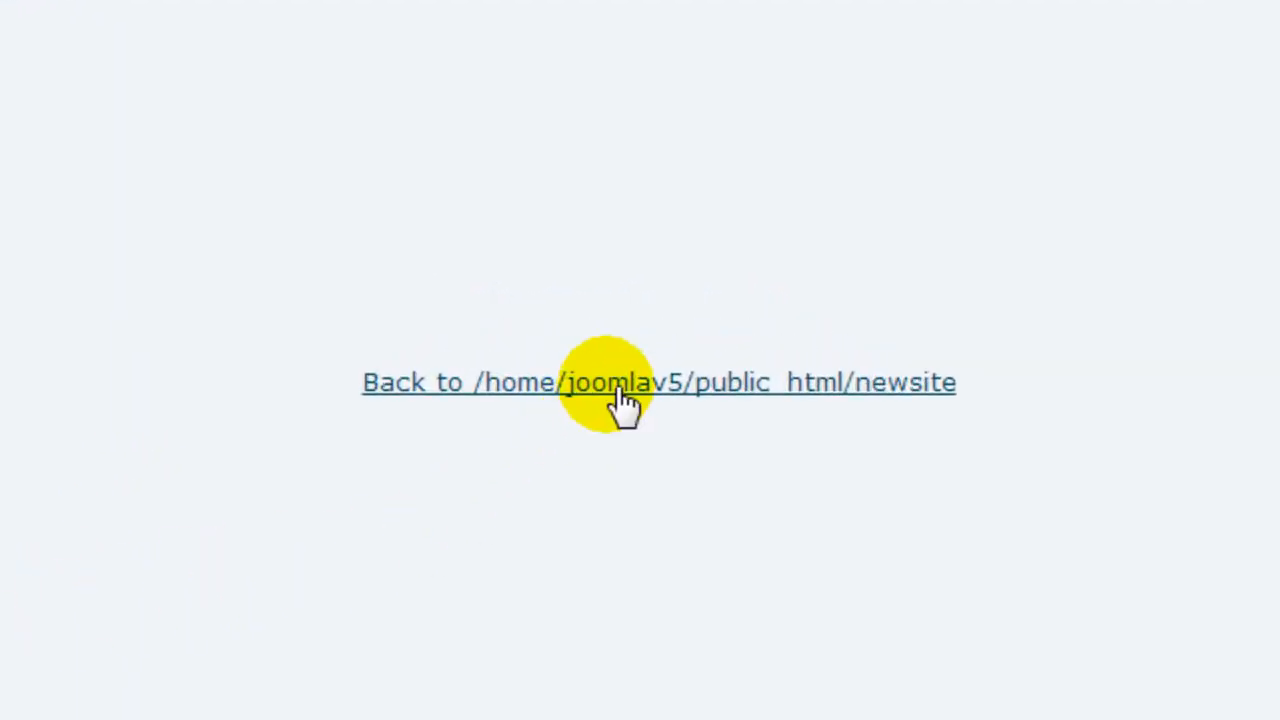
click(614, 398)
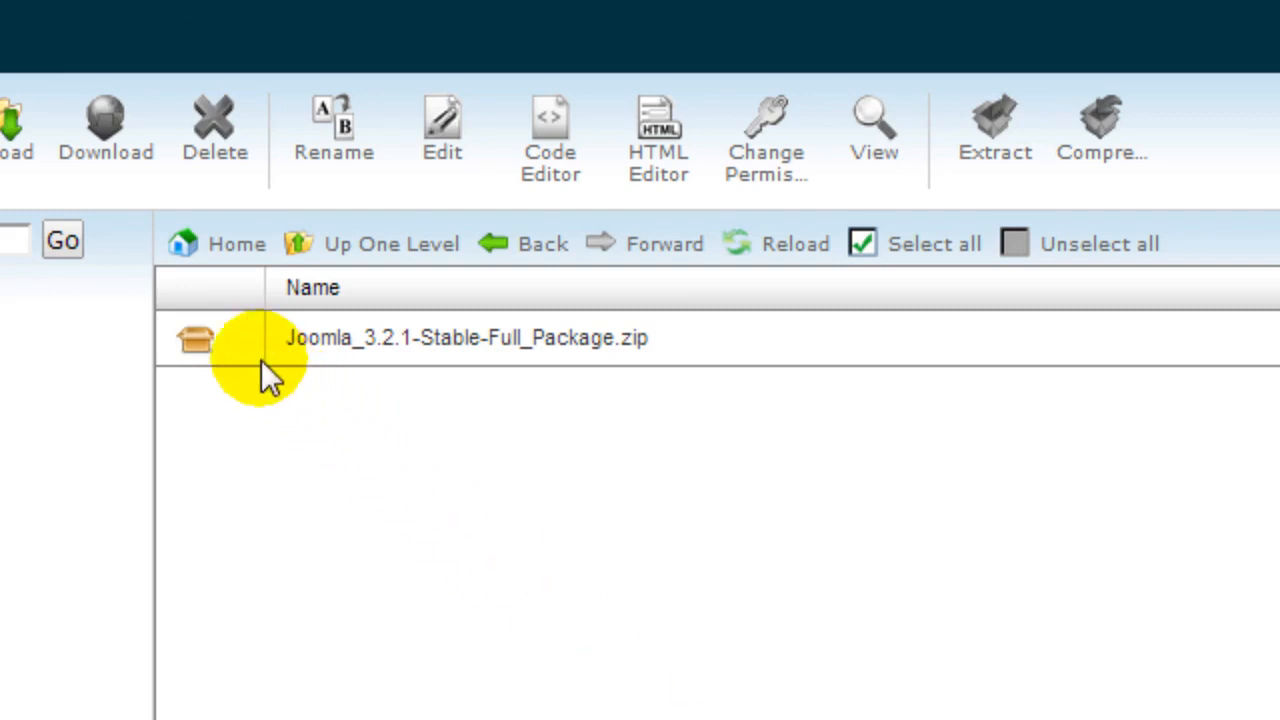
- Extract Joomla_3.2.1-Stable-Full_Package.zip into /public_html/newsite and close the results
click(207, 336)
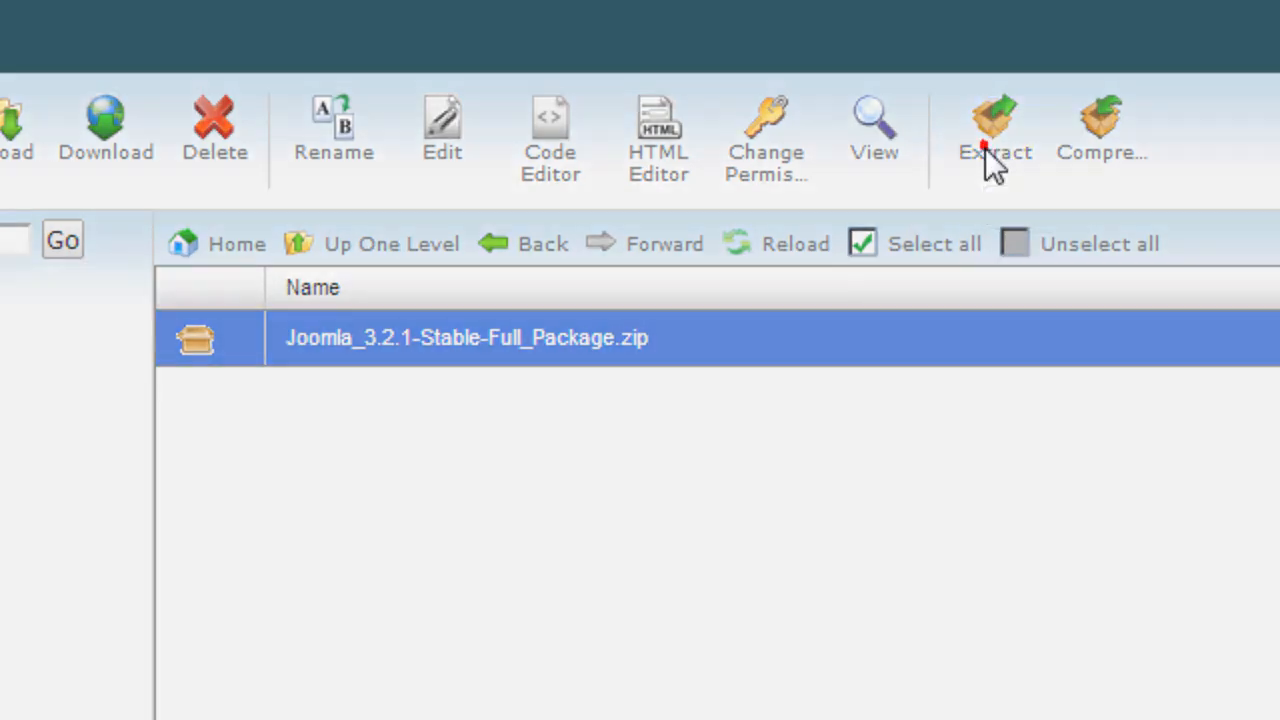
click(998, 160)
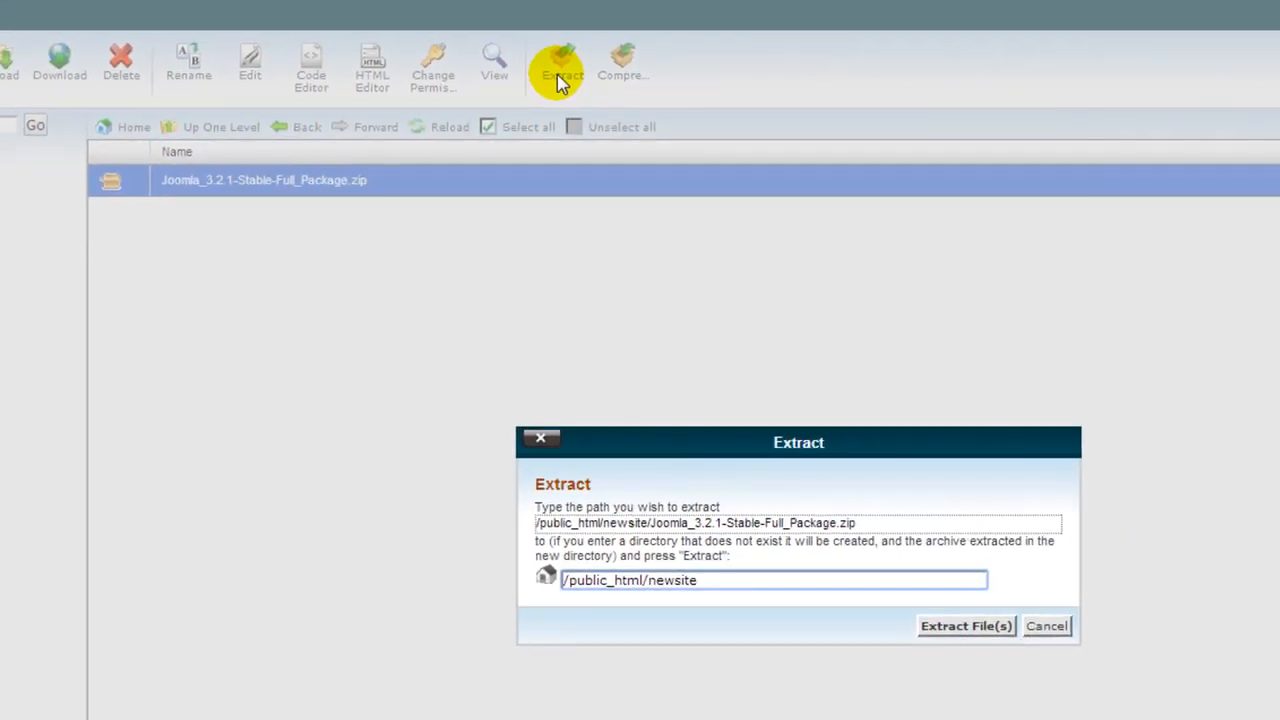
click(955, 625)
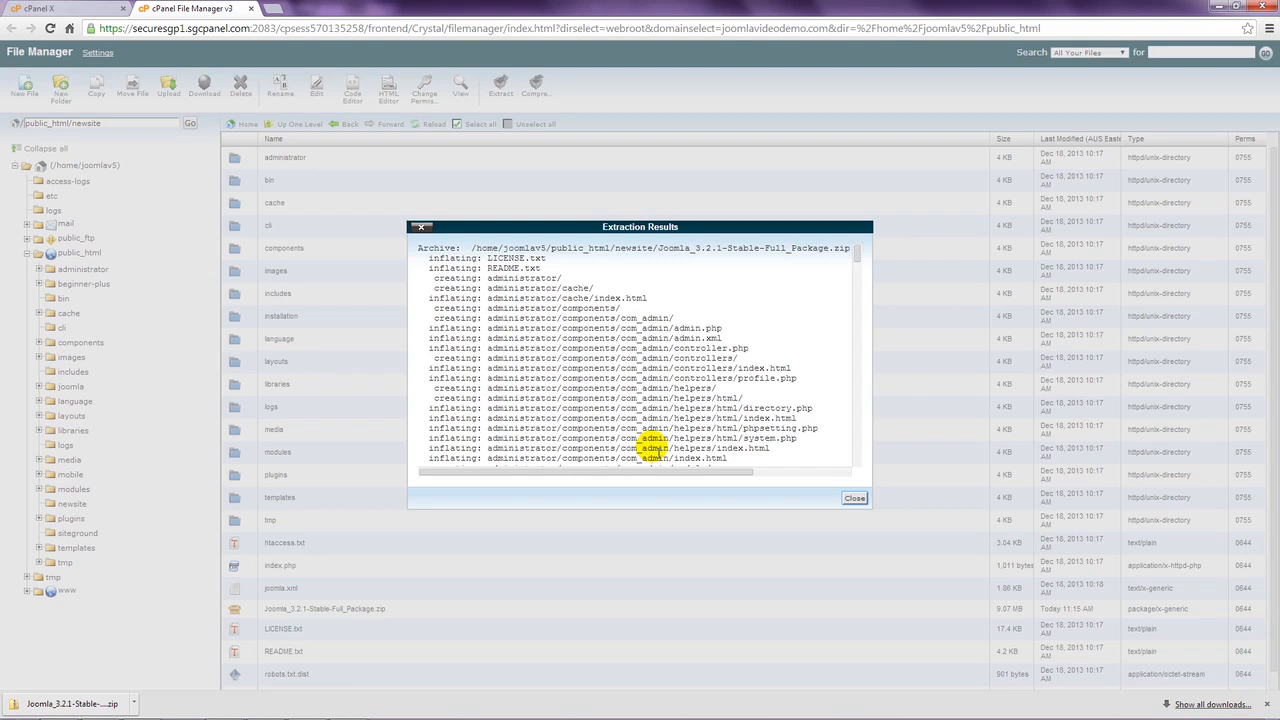
click(855, 499)
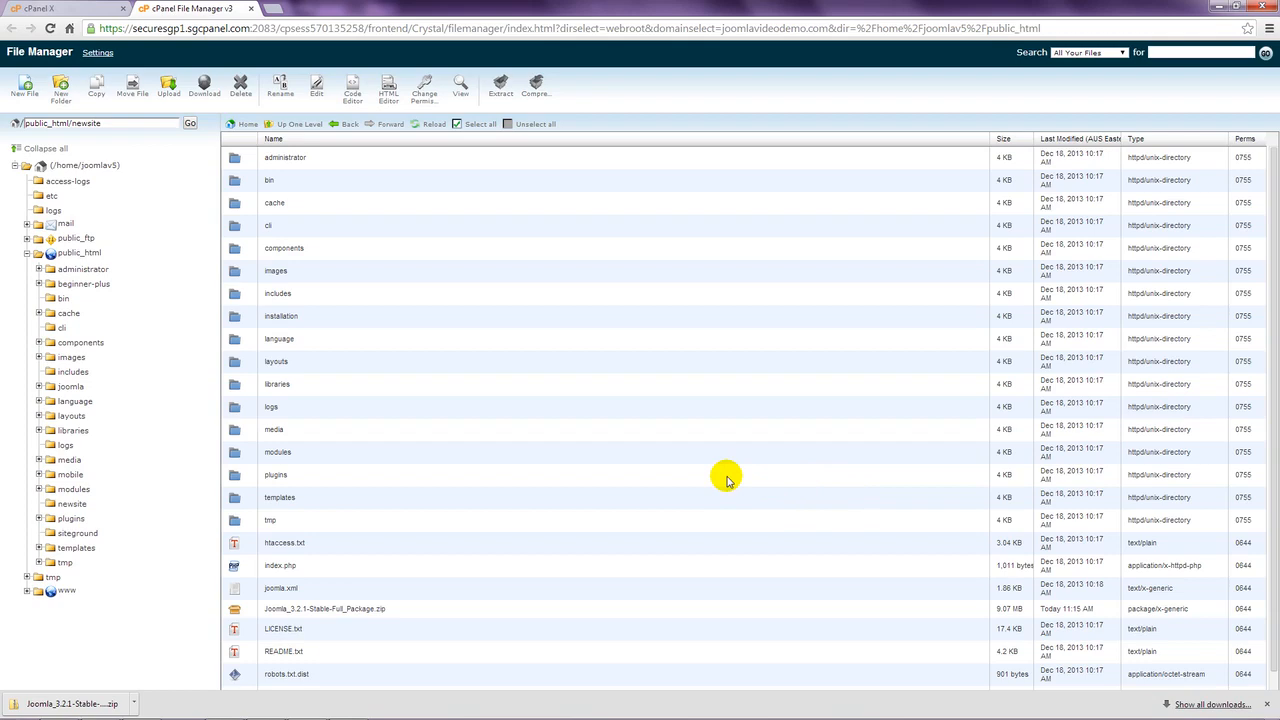
- Delete Joomla_3.2.1-Stable-Full_Package.zip from the newsite folder
scroll(408, 436, down, 1)
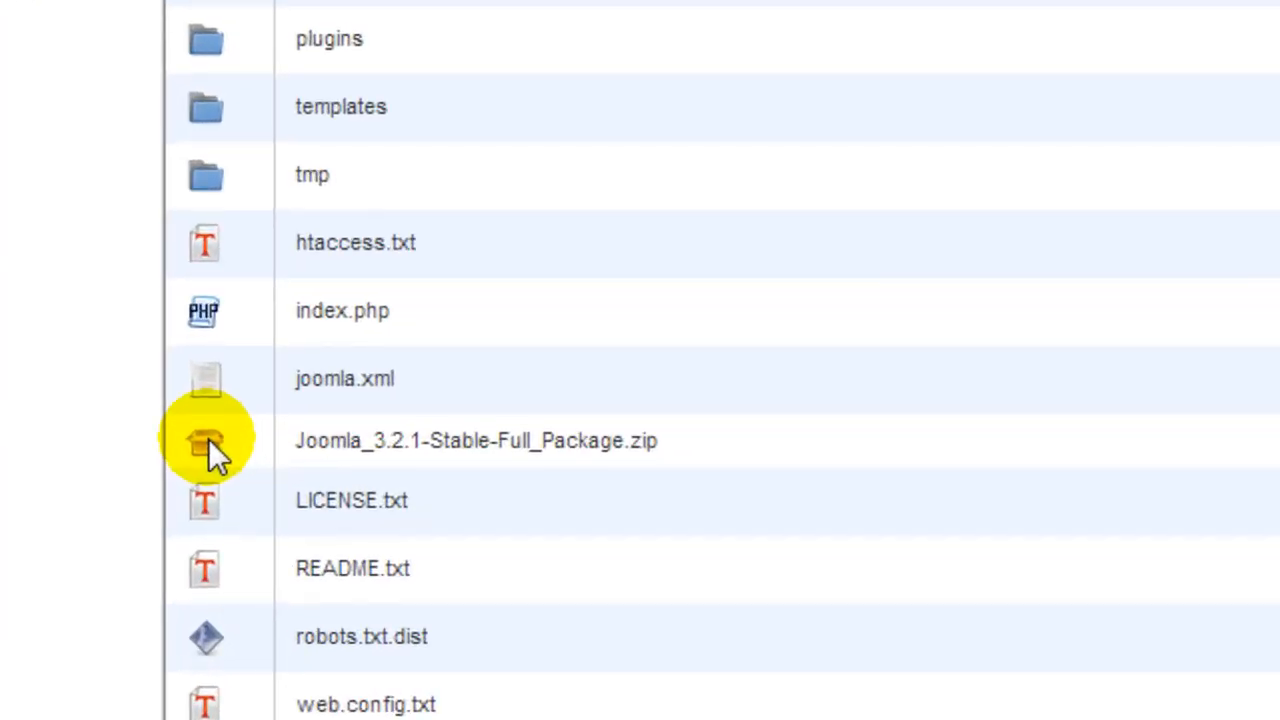
click(208, 440)
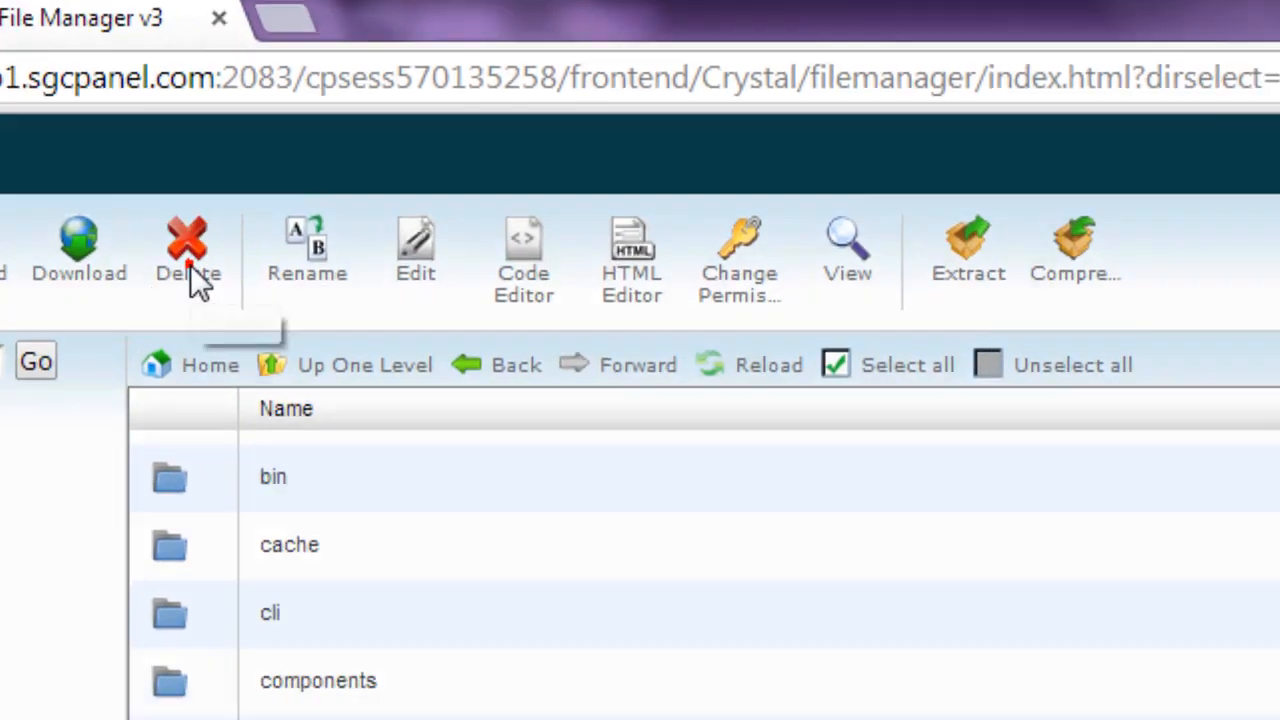
click(192, 268)
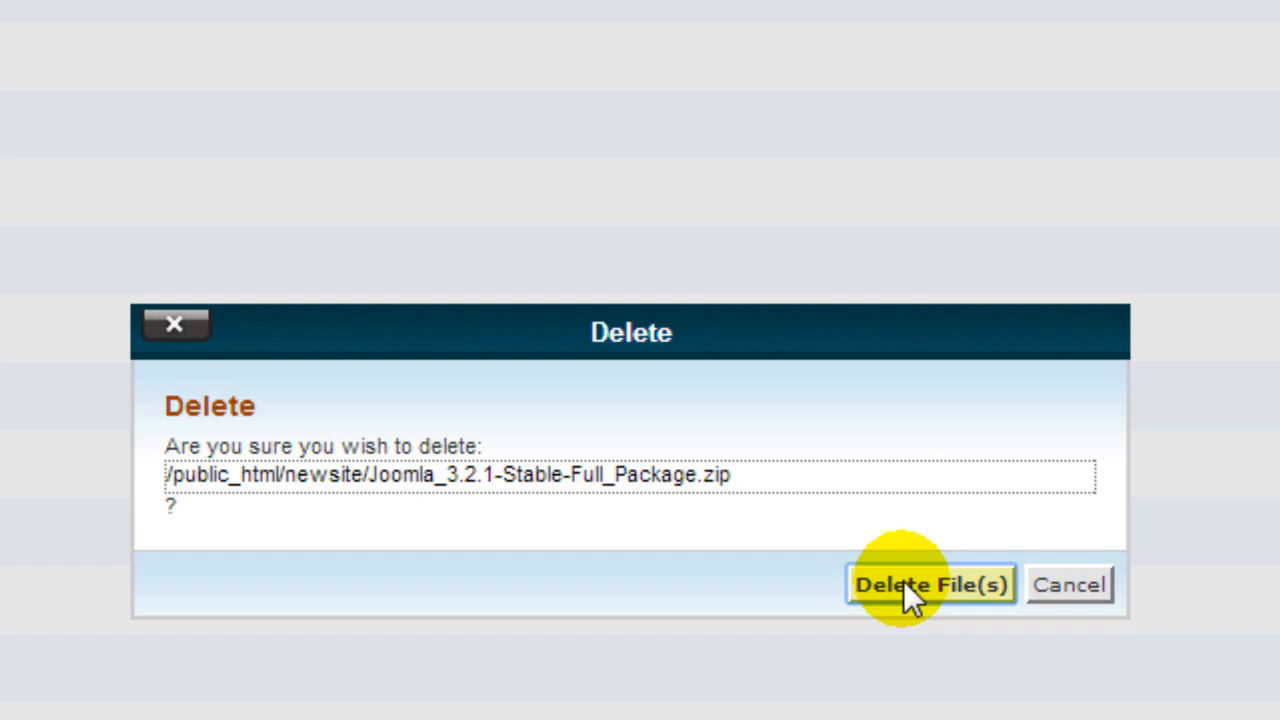
click(903, 582)
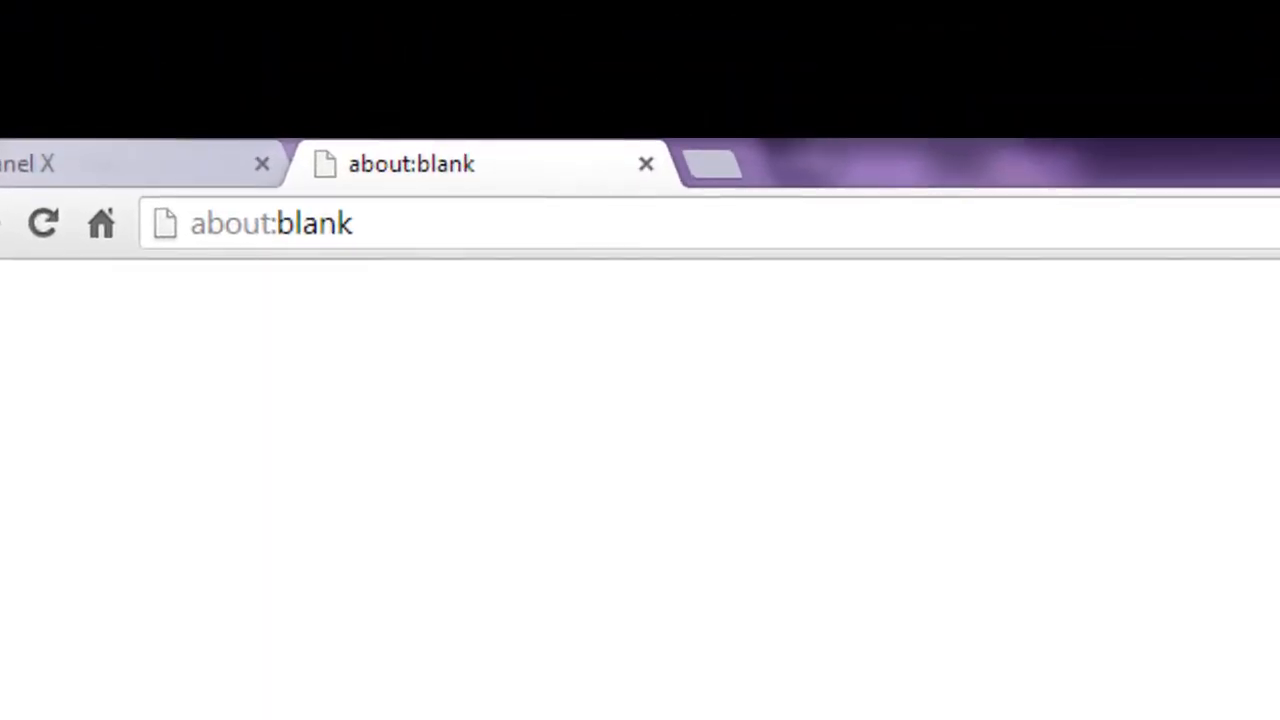
click(451, 224)
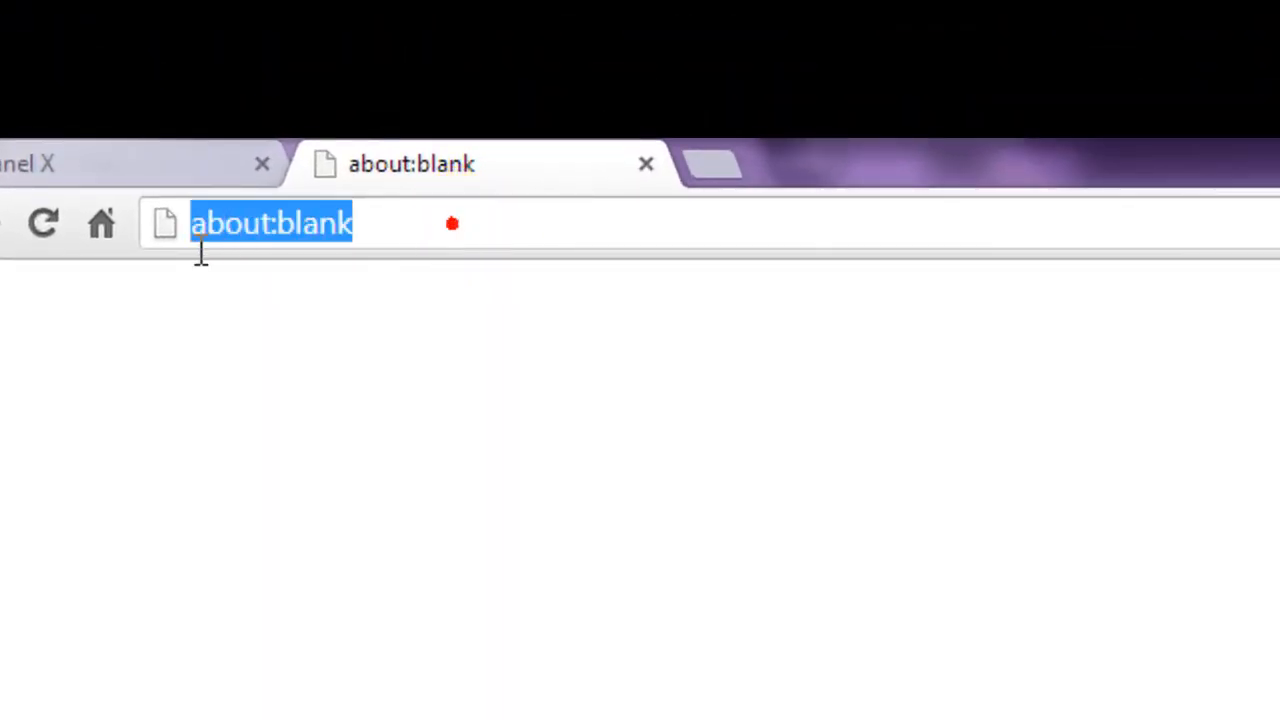
text(www.joo)
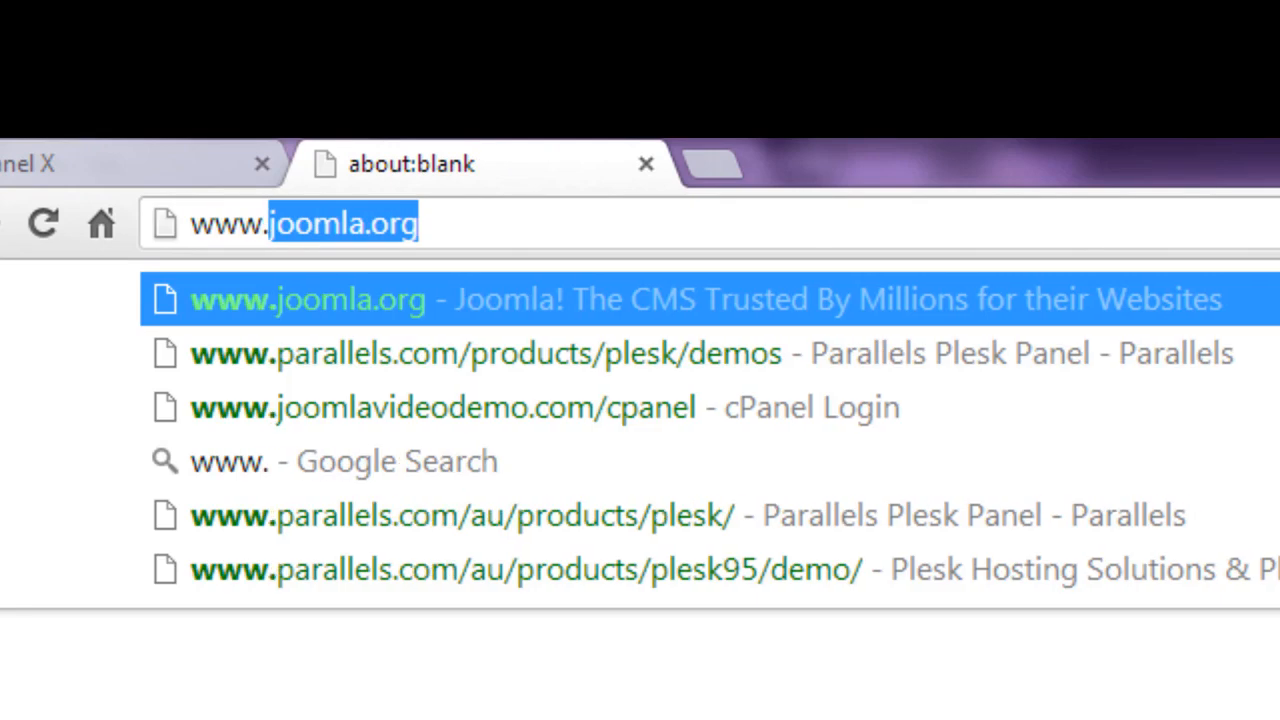
text(mlavide)
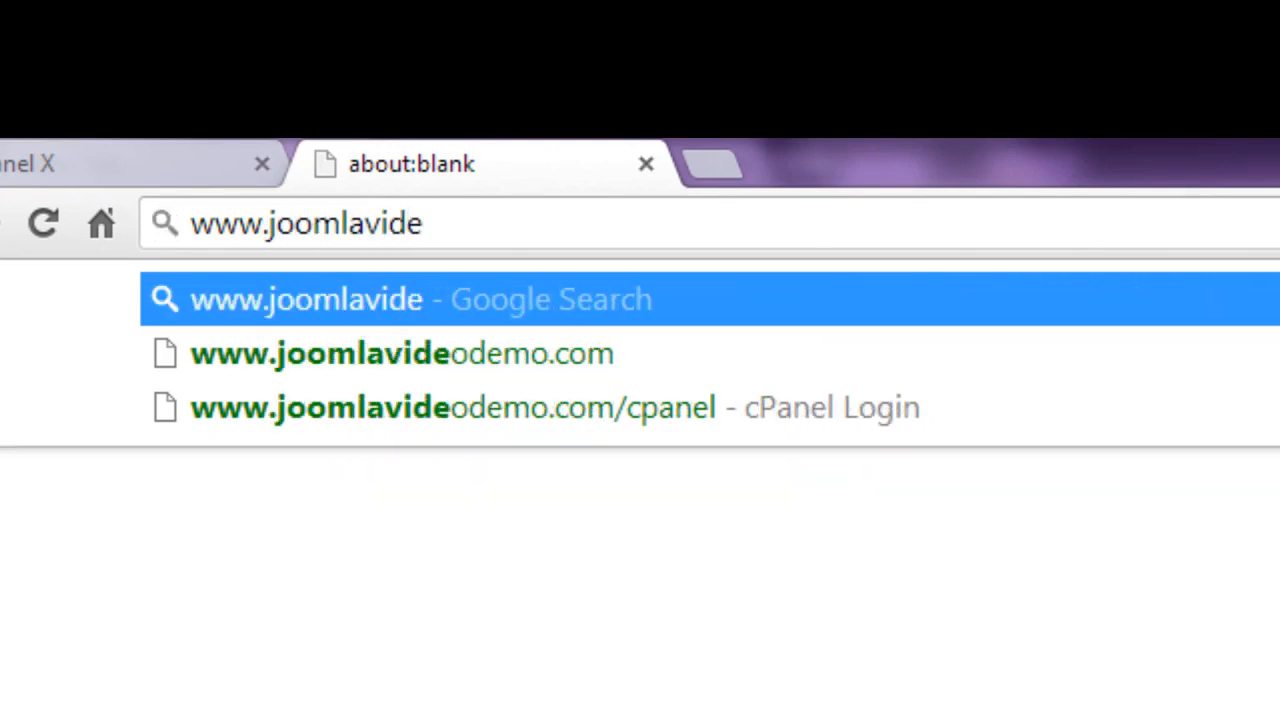
text(odemo)
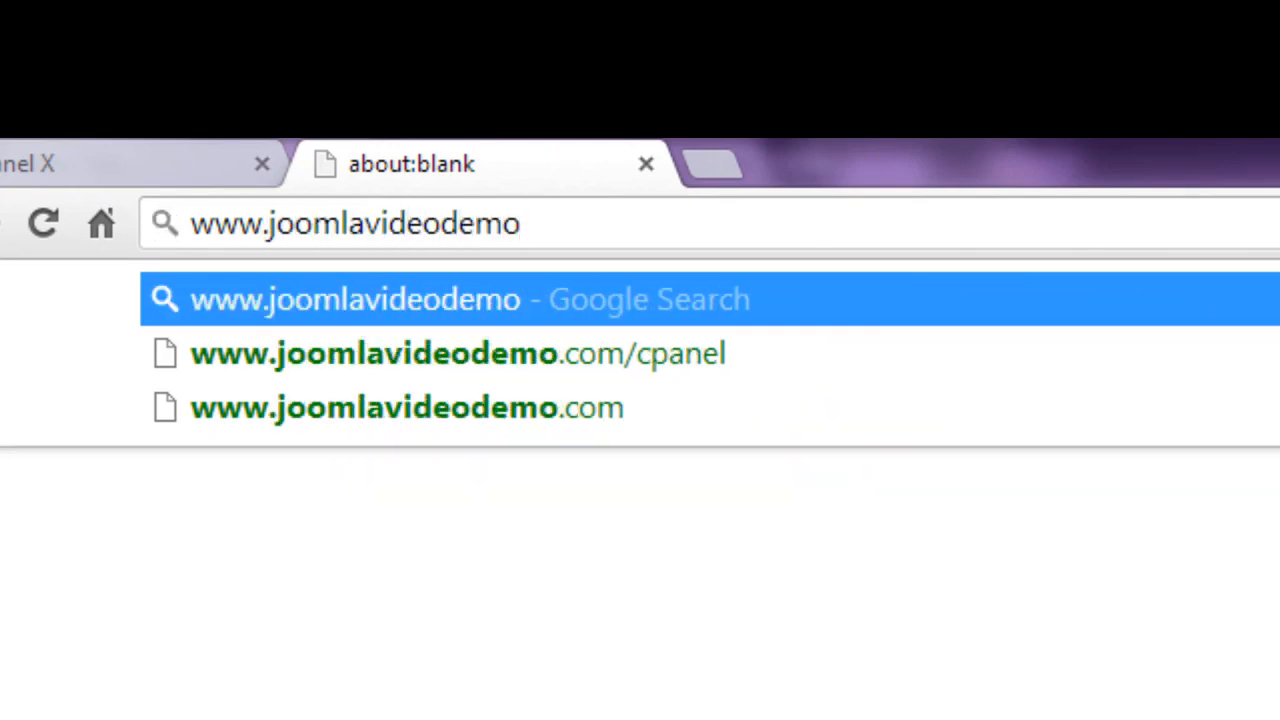
text(.com/news)
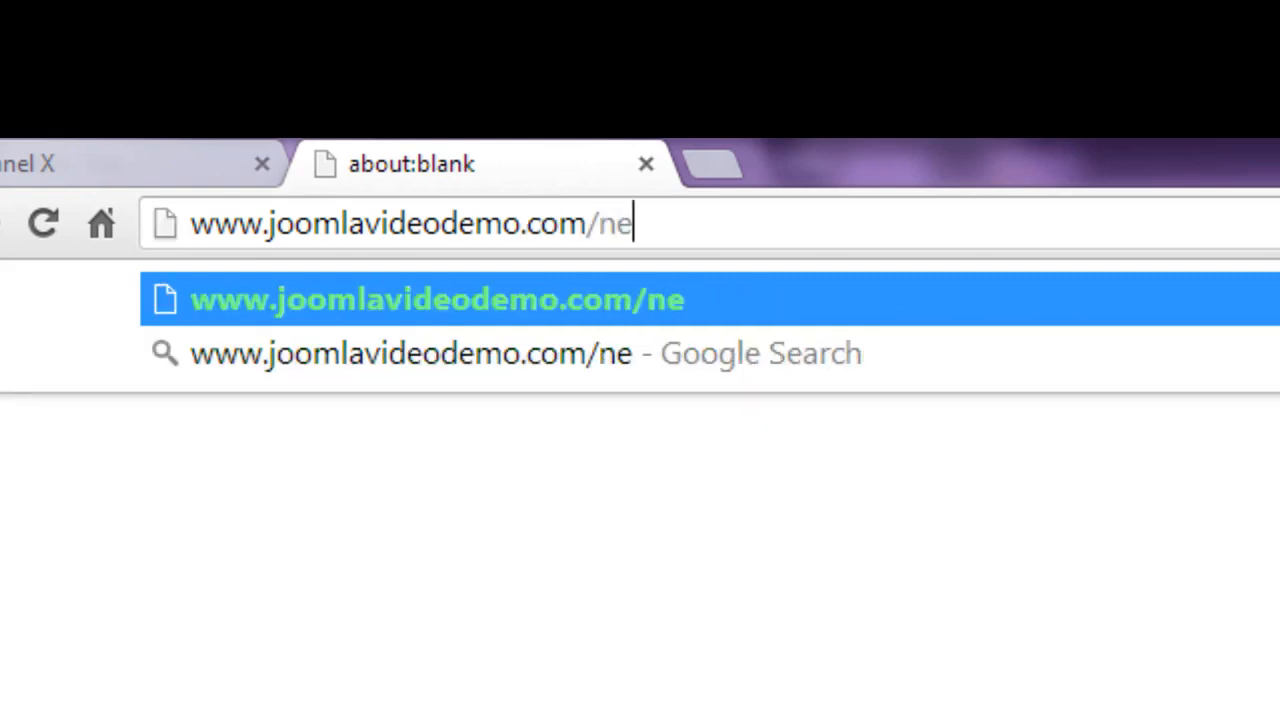
text(ite)
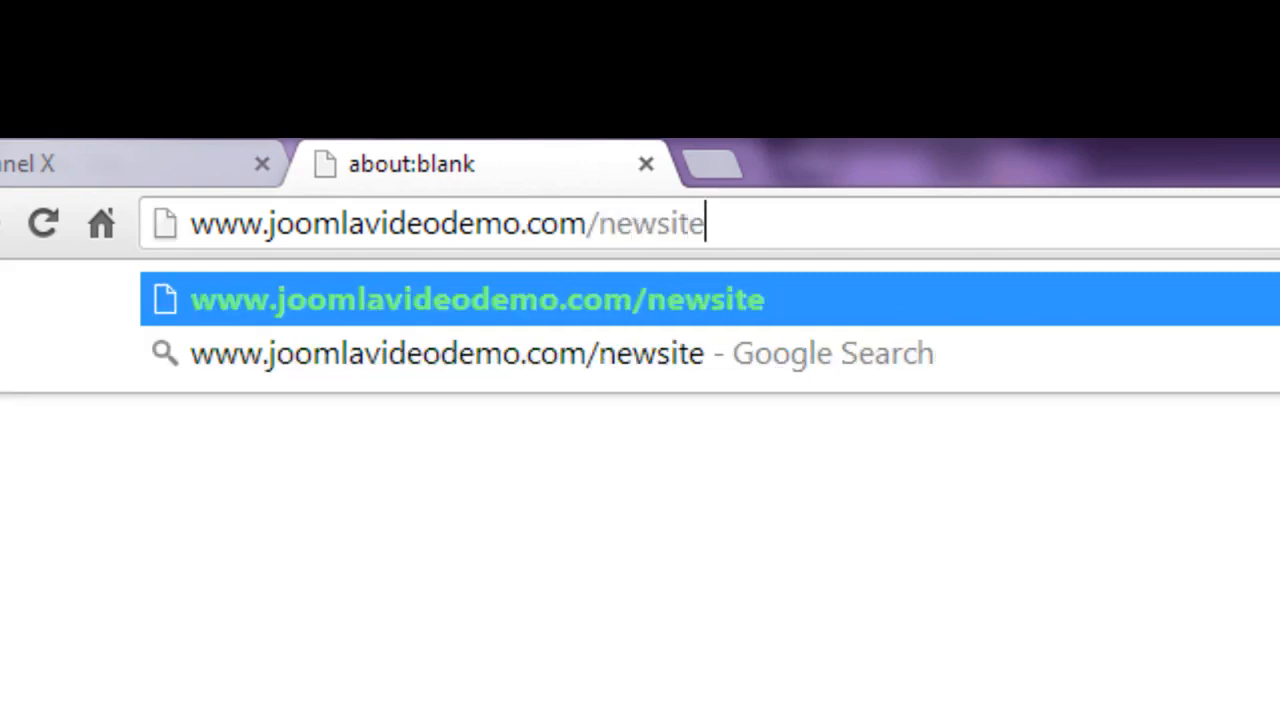
key(Return)
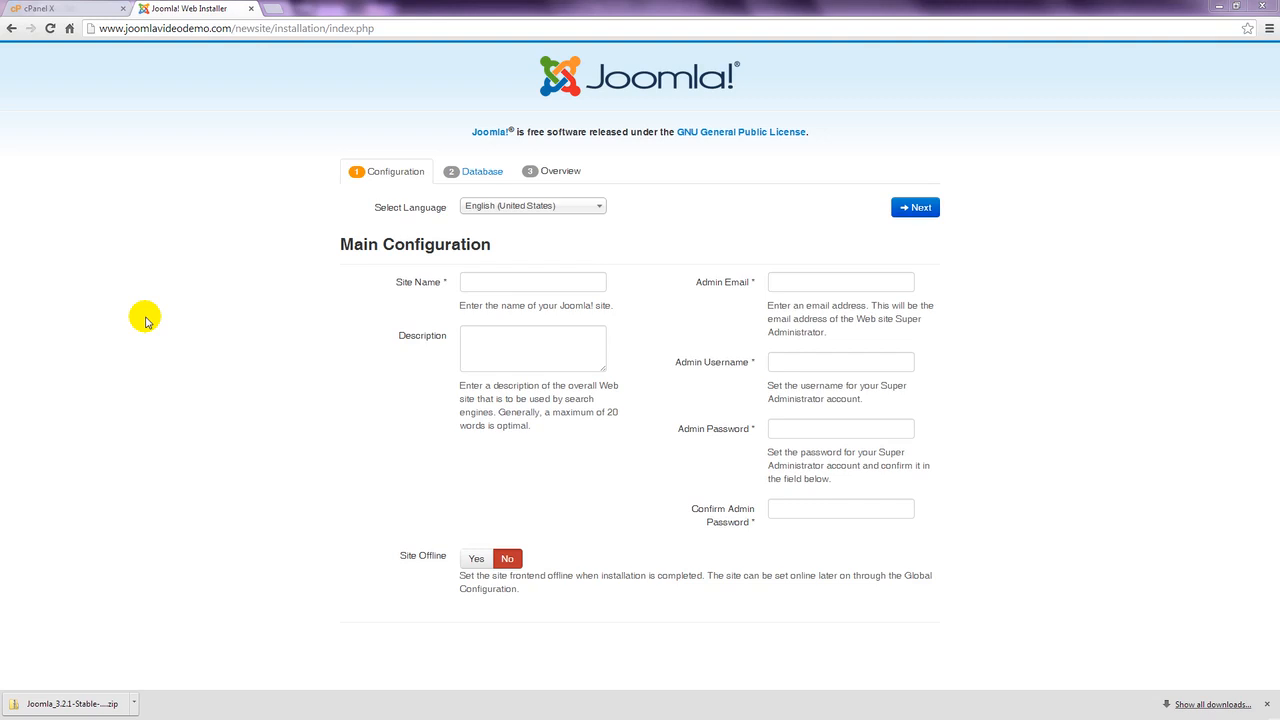
- Enter site name 'Joomla Video Demo' and the admin e-mail address
click(465, 282)
text(Joomla Video Demo)
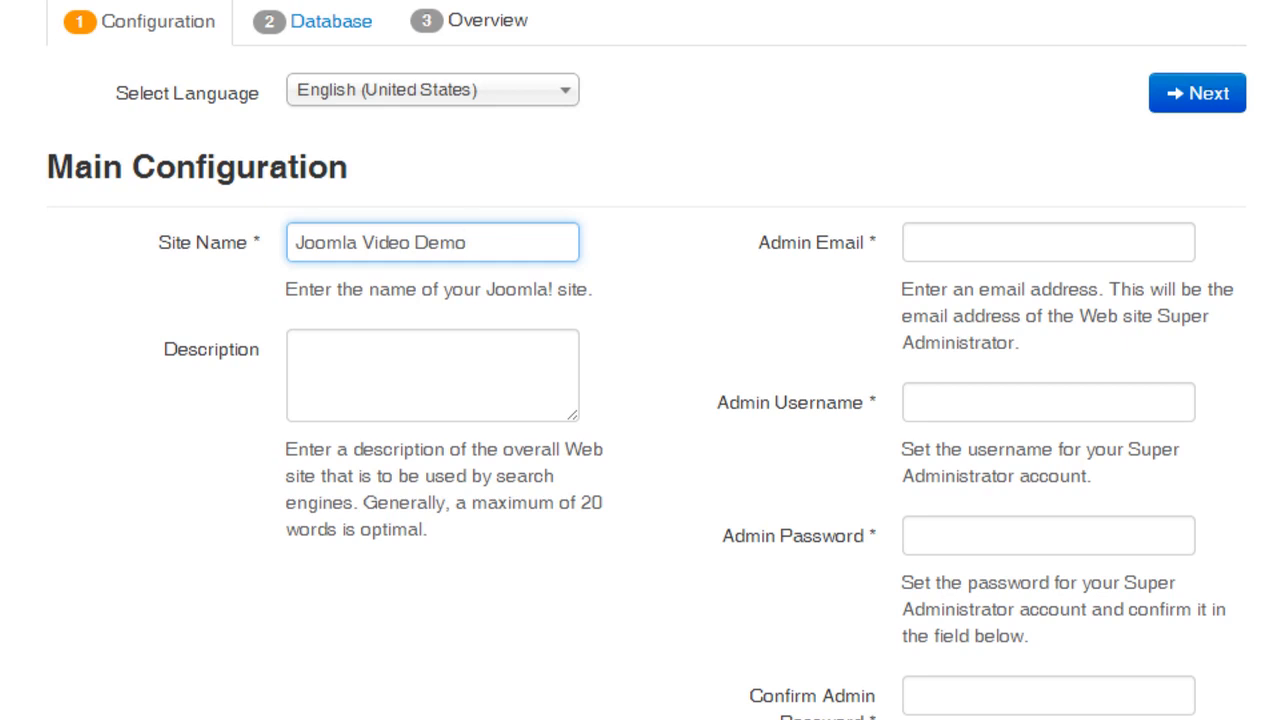
click(965, 246)
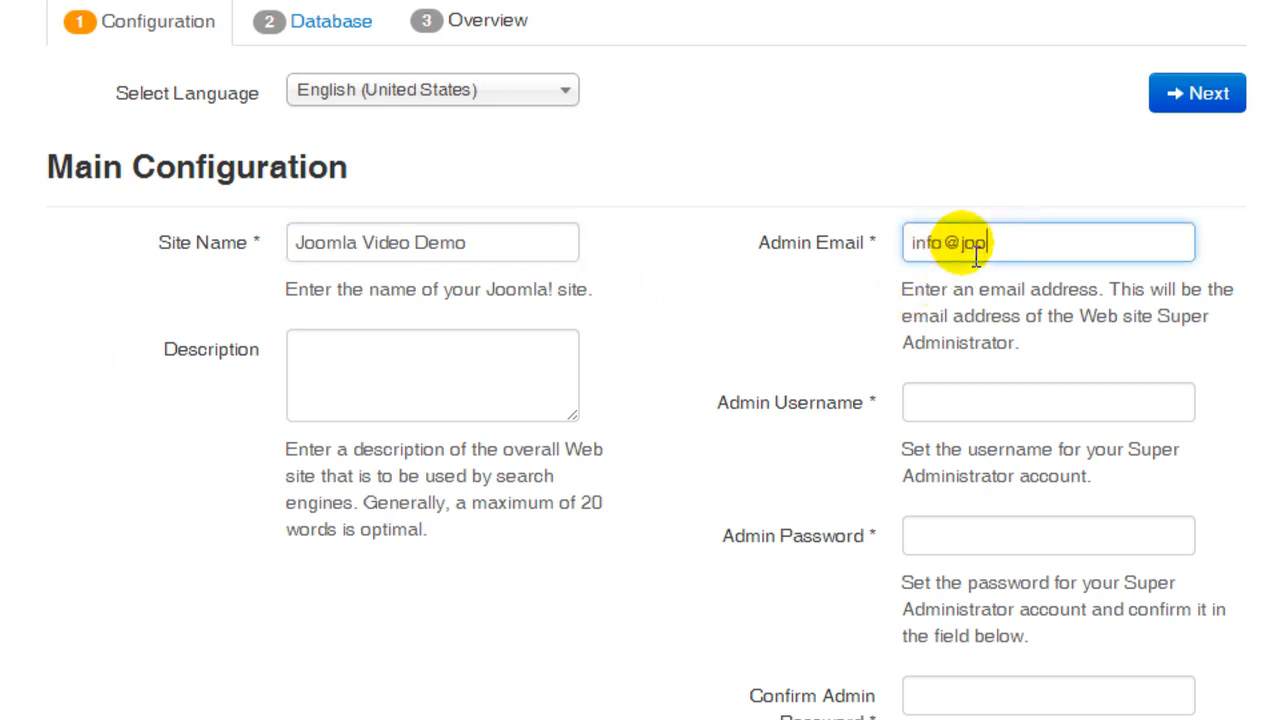
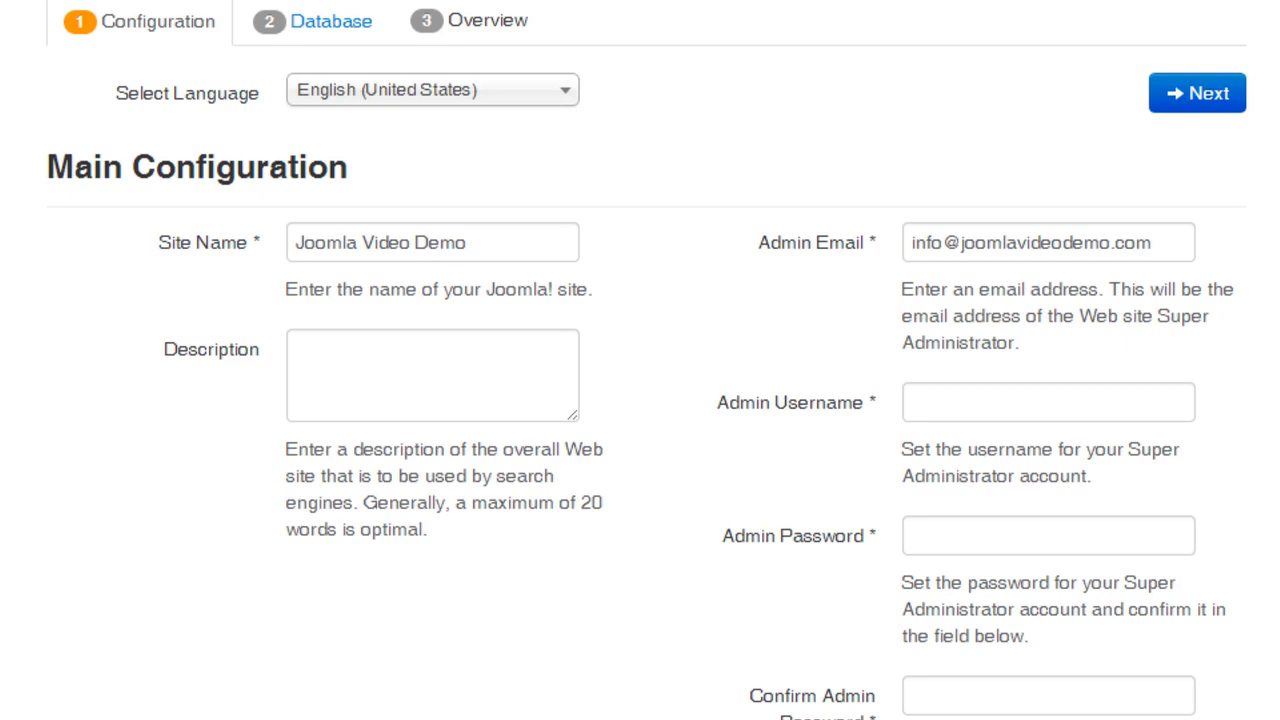
- Fill in the admin username, then enter and confirm the admin password
click(943, 401)
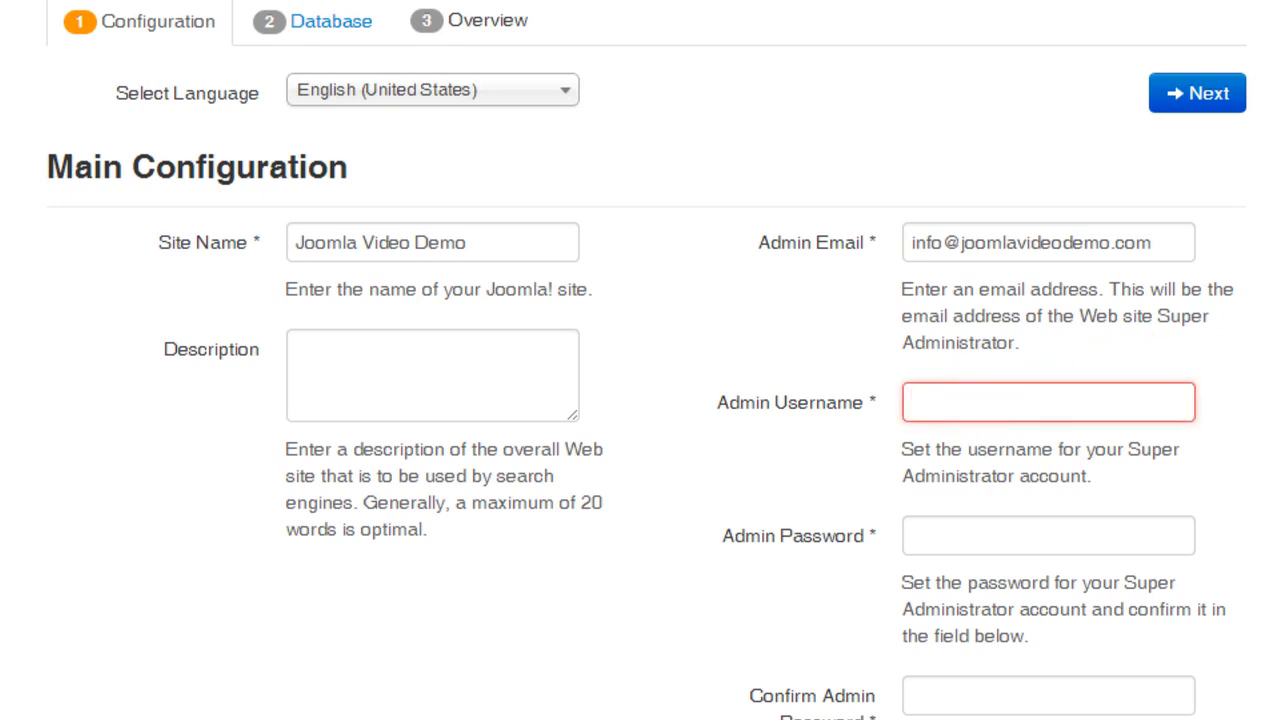
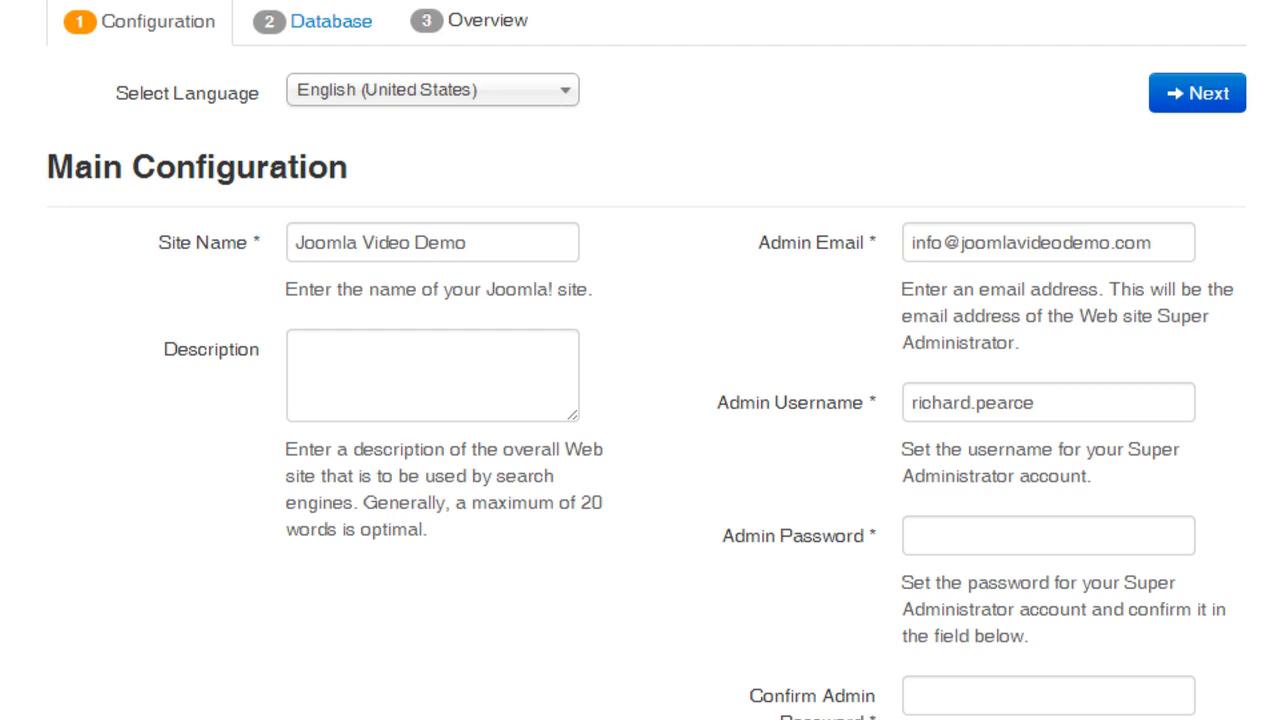
click(960, 535)
text(••••••••)
key(Tab)
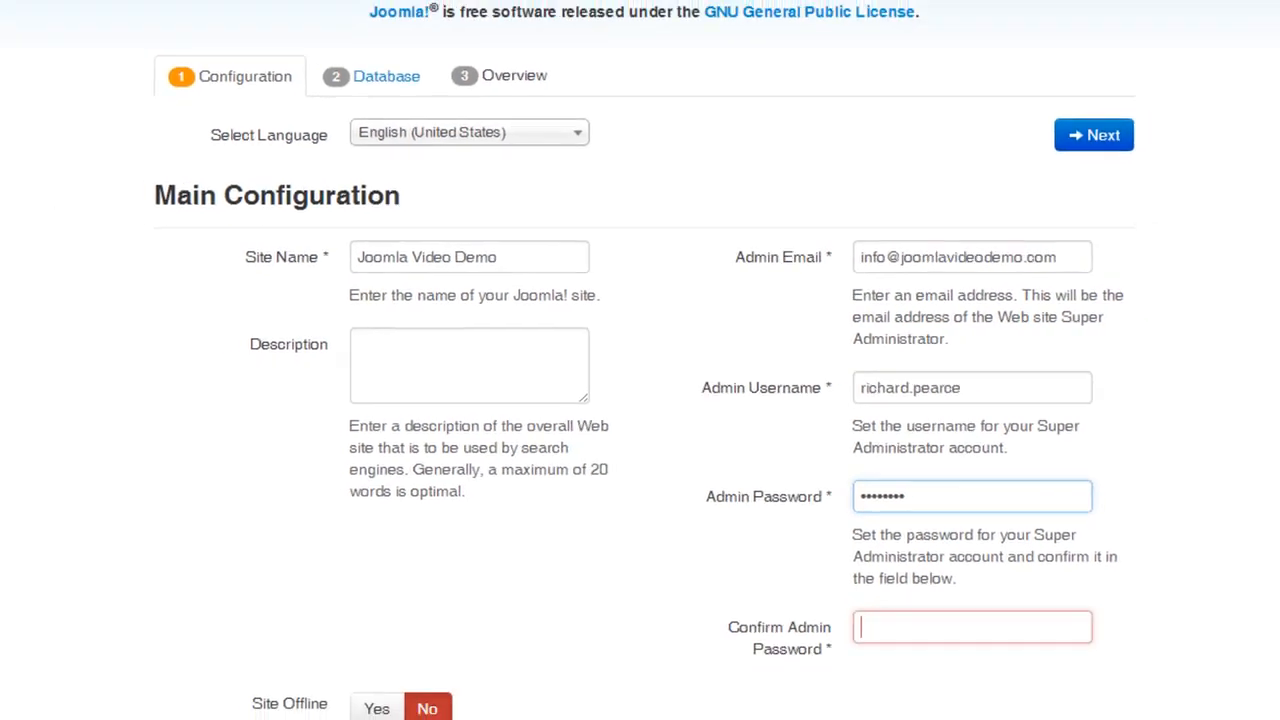
text(••••••••)
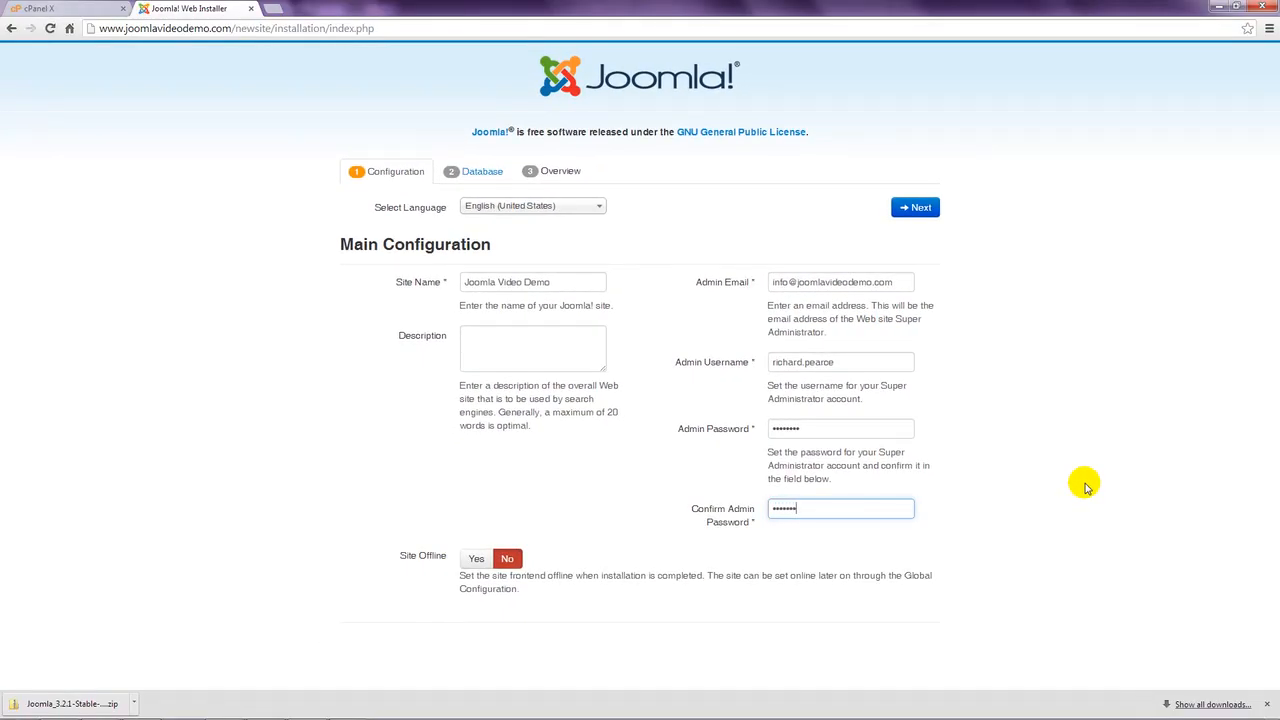
click(1087, 486)
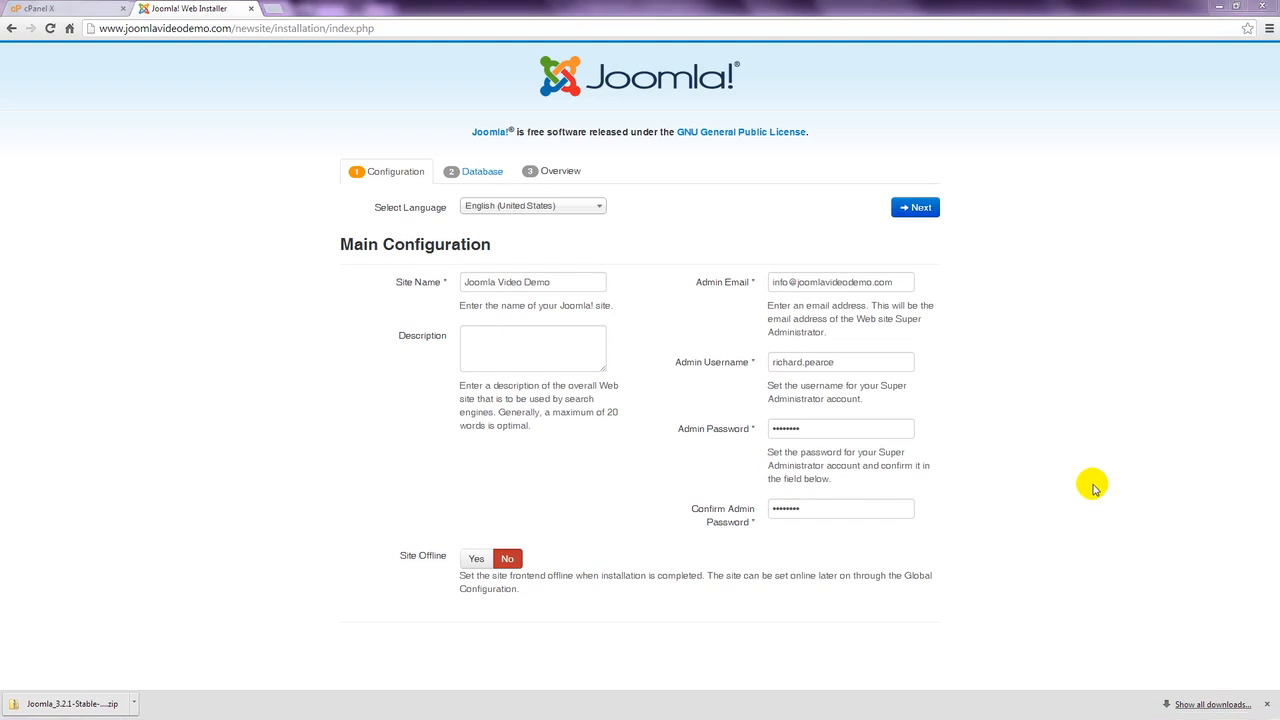
- Advance to Database Configuration and keep MySQLi as the database type
click(920, 208)
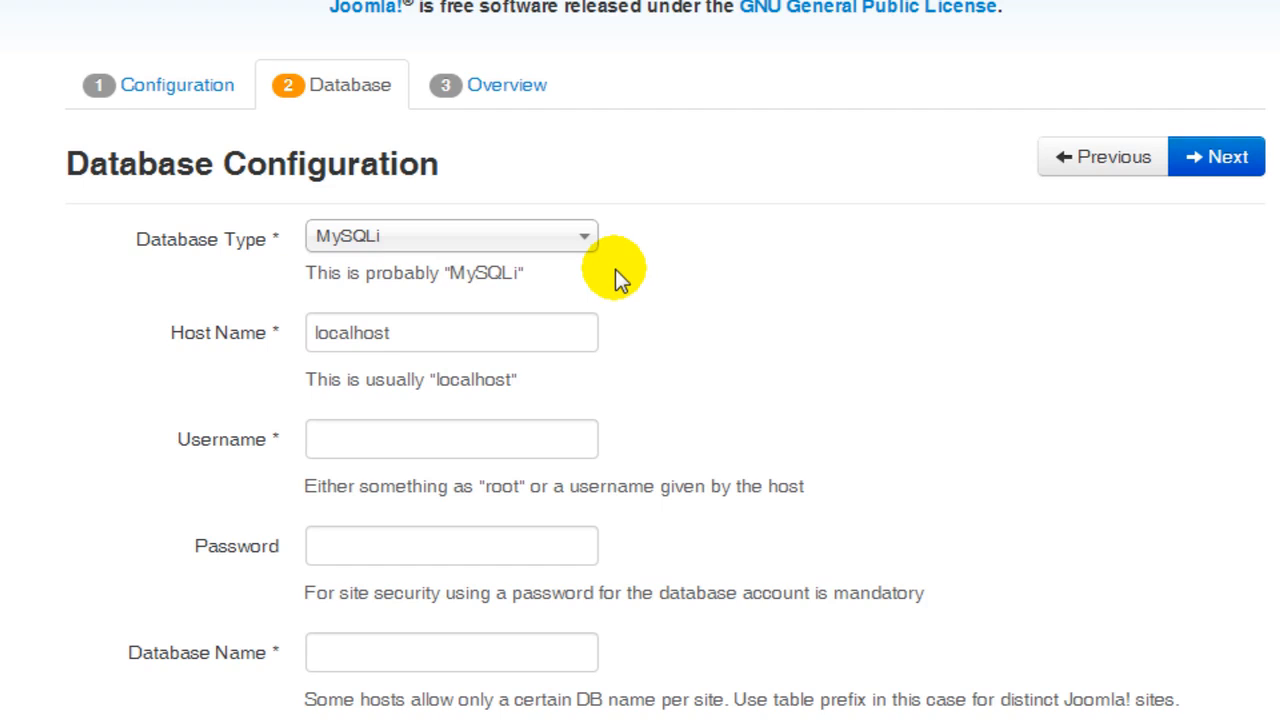
click(578, 244)
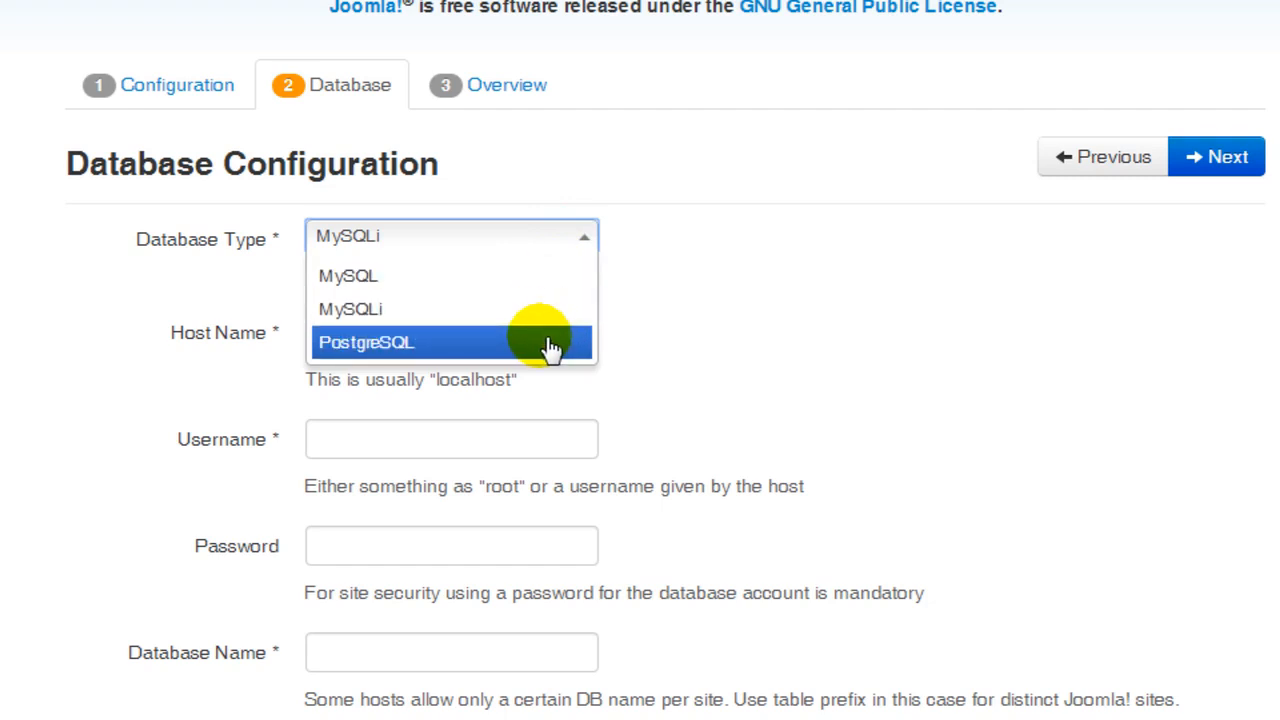
click(545, 312)
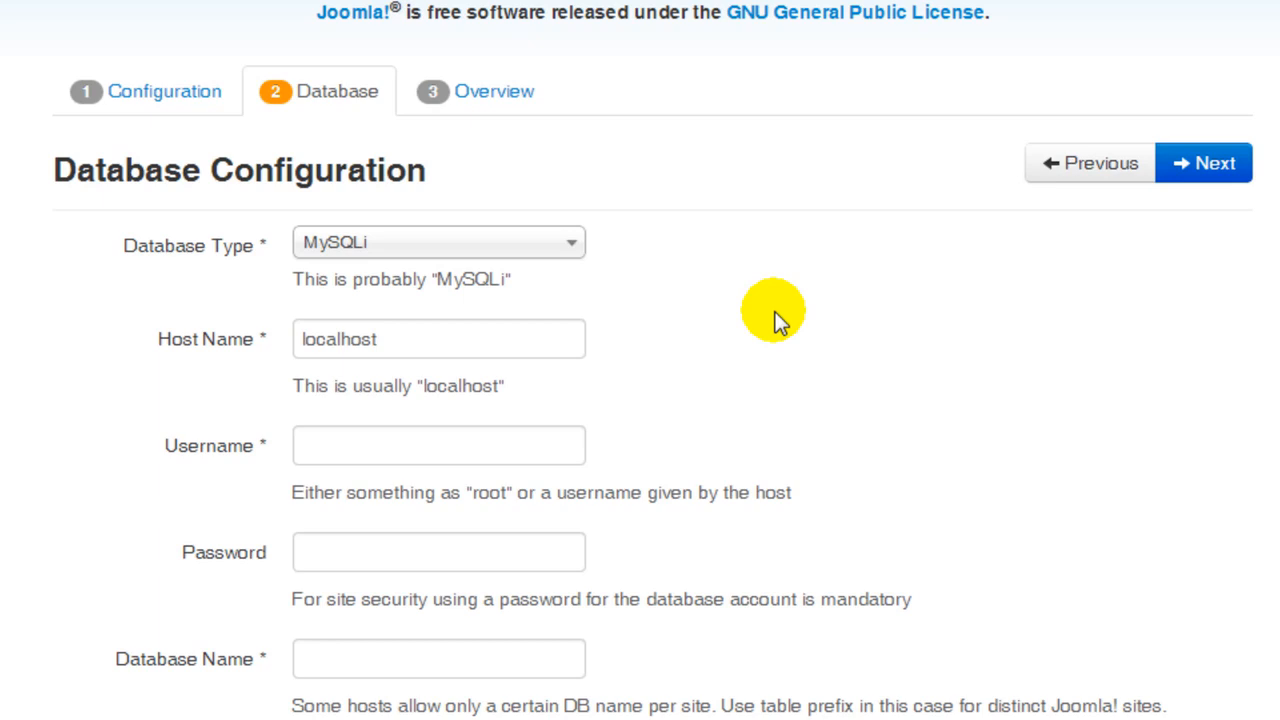
- Enter the database username and password, and the database name joomlav5_australia
click(563, 447)
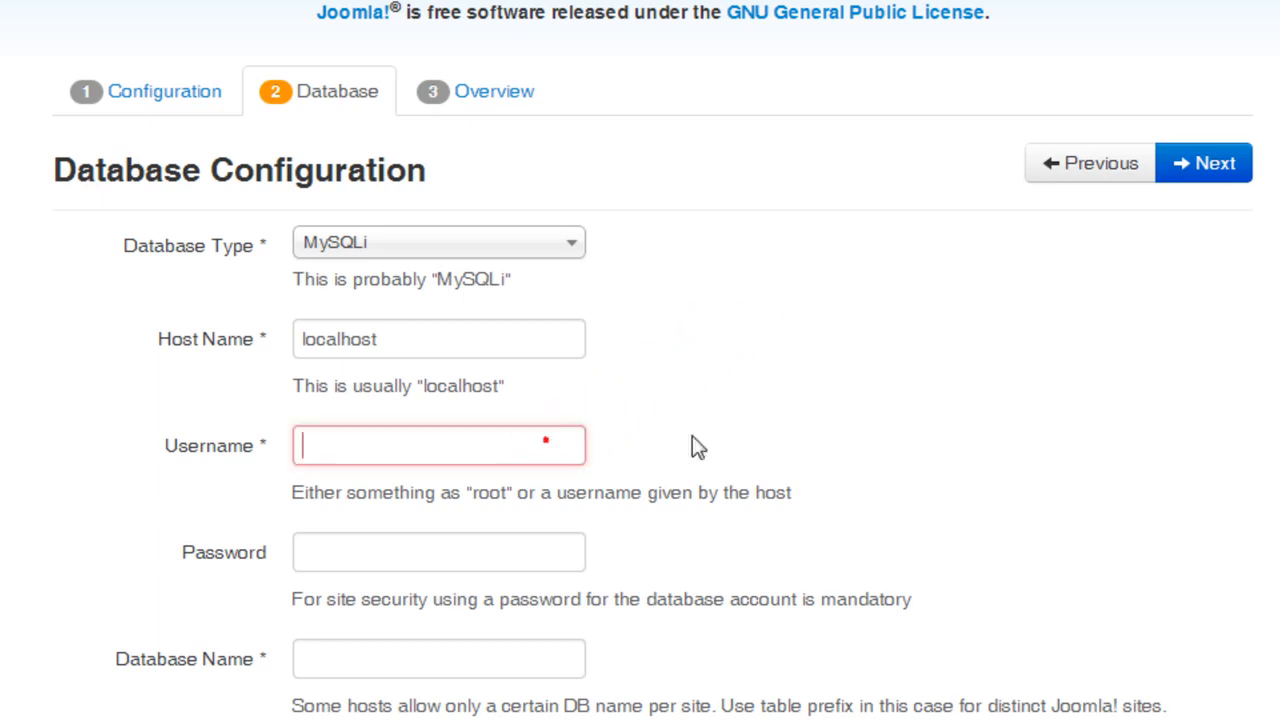
text(joomla)
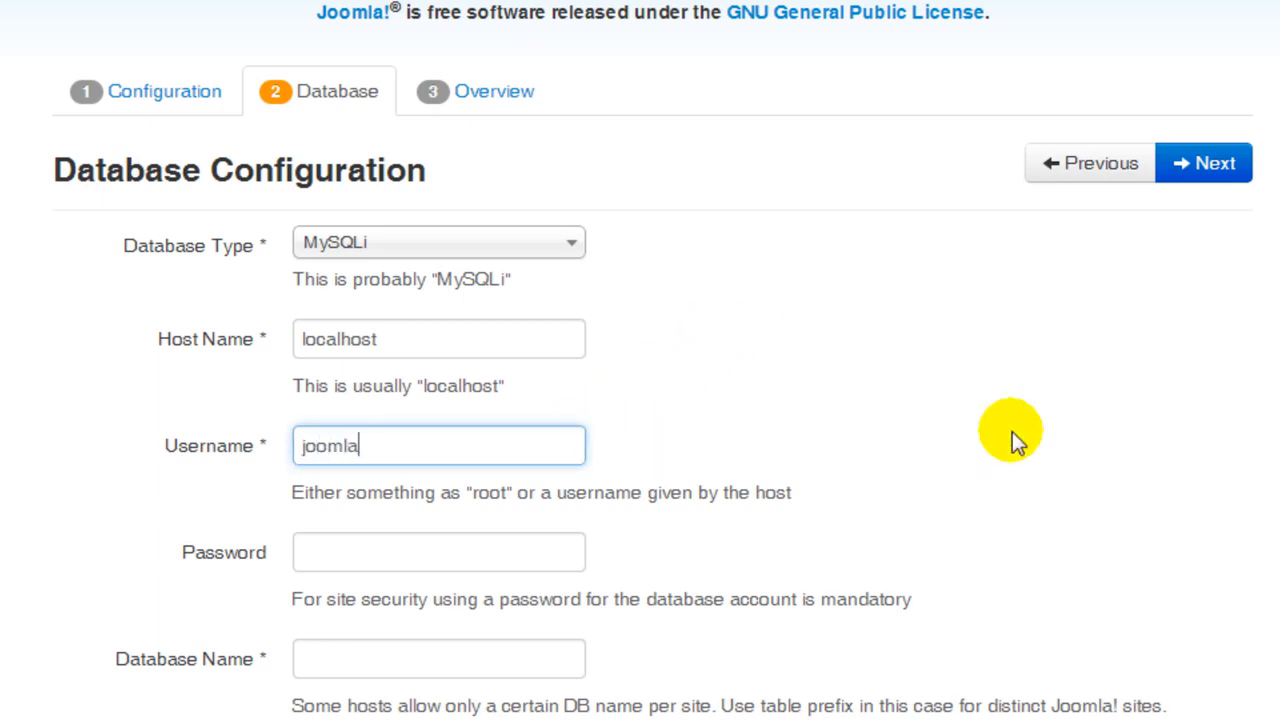
text(v5_sydney)
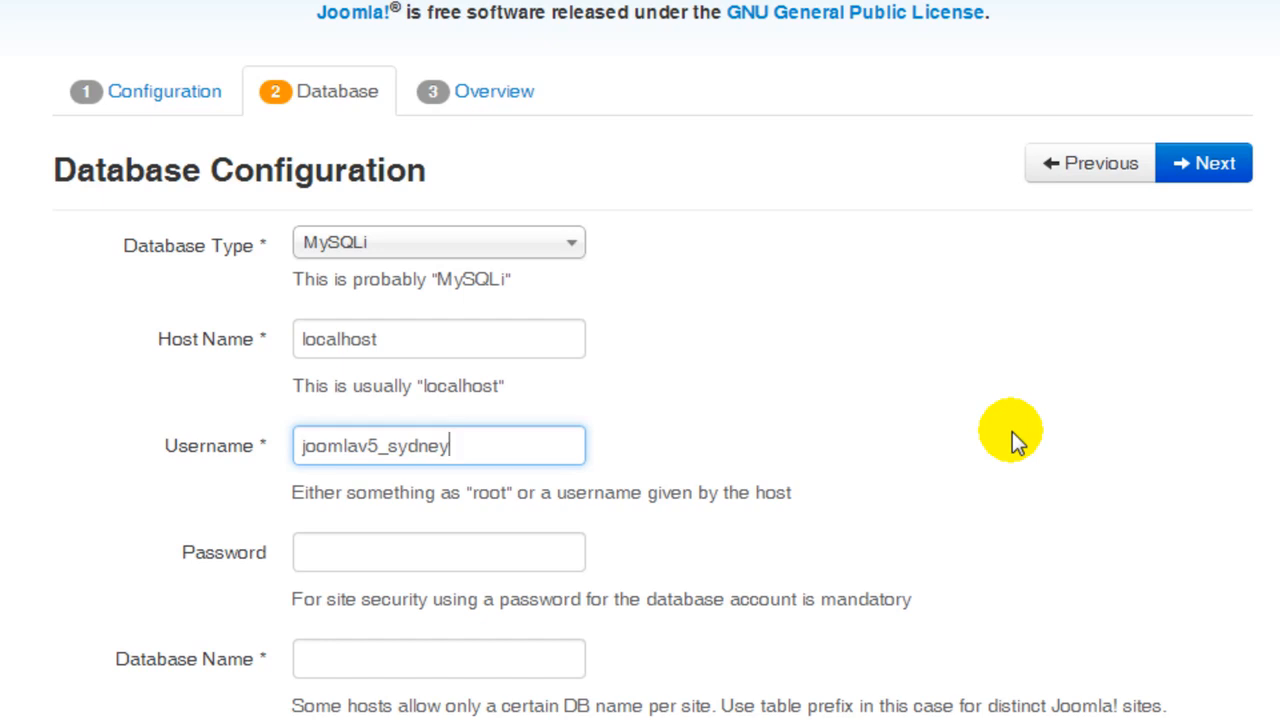
click(403, 560)
text(**********)
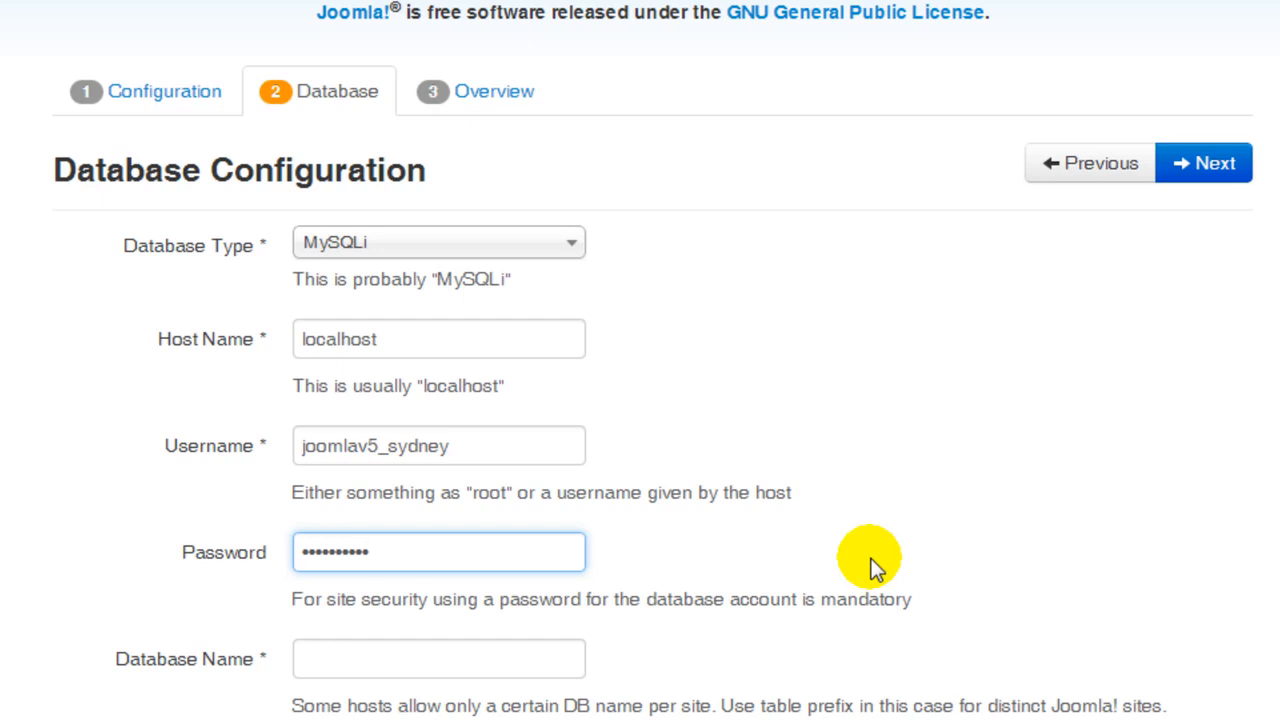
click(554, 660)
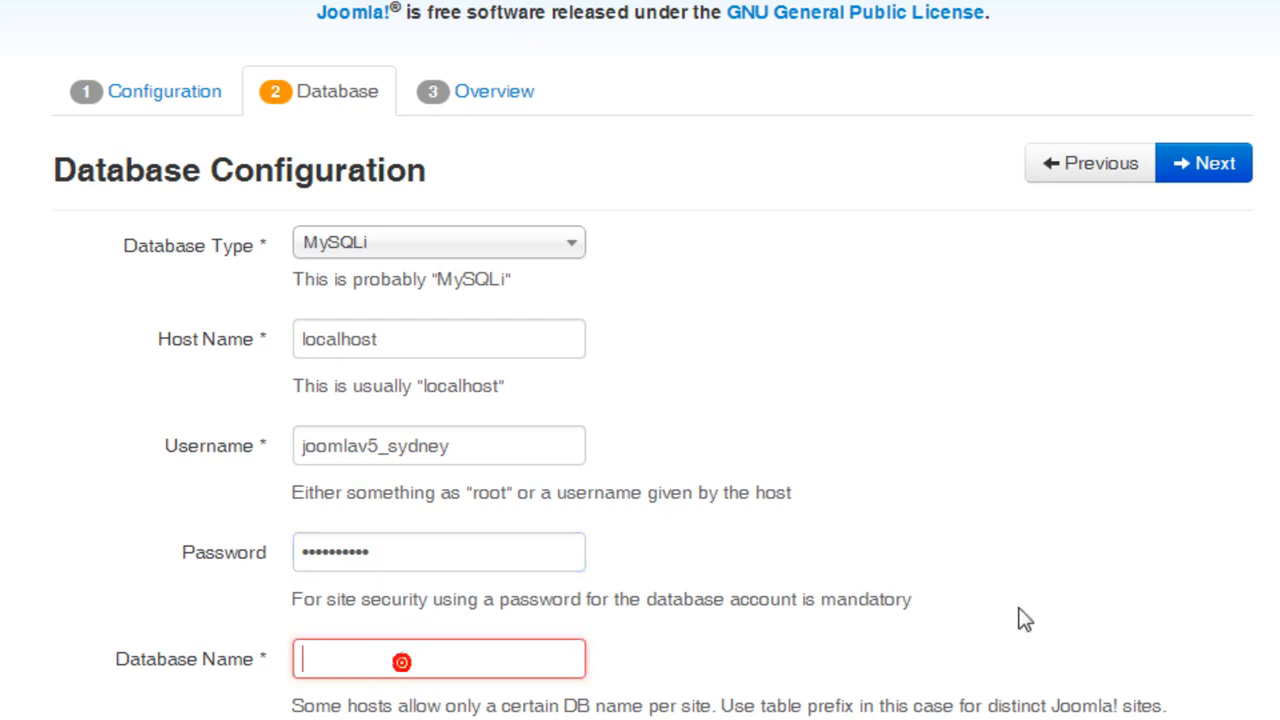
text(joomlav5)
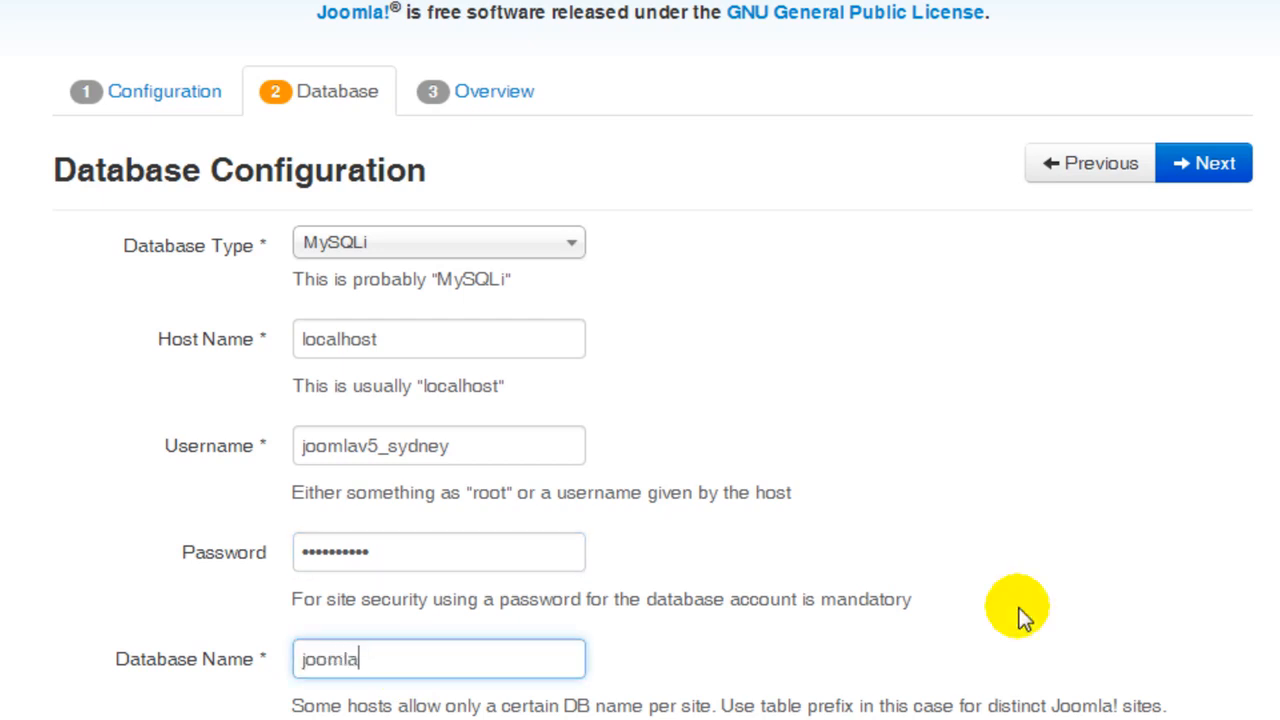
text(_australia)
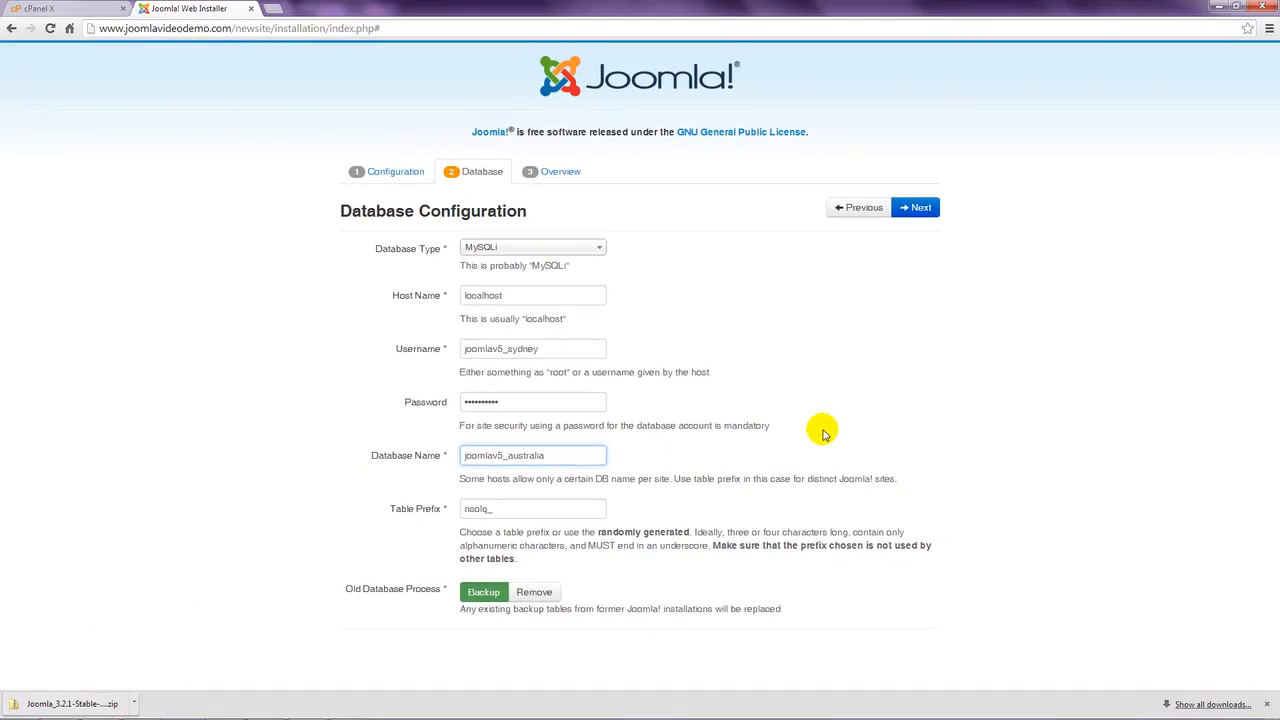
- Choose Learn Joomla English (GB) sample data, set Email Configuration to Yes, and Include Passwords to No
click(929, 209)
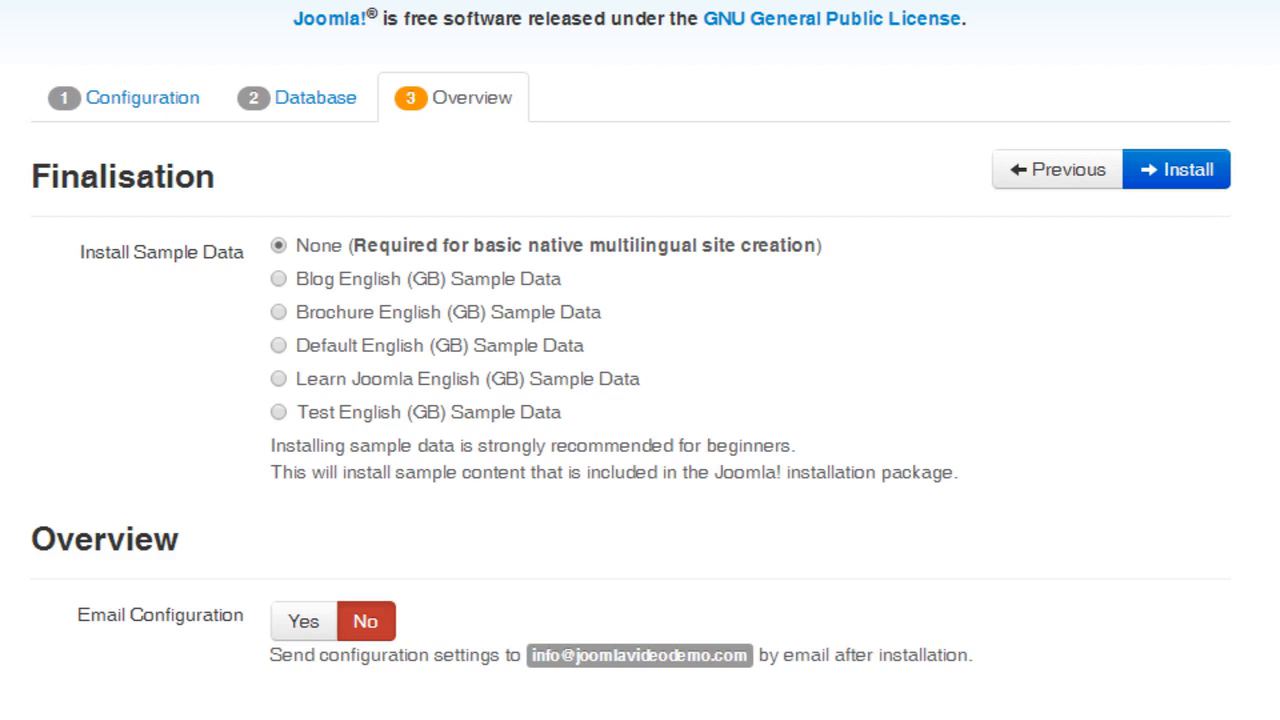
click(278, 378)
scroll(640, 400, down, 3)
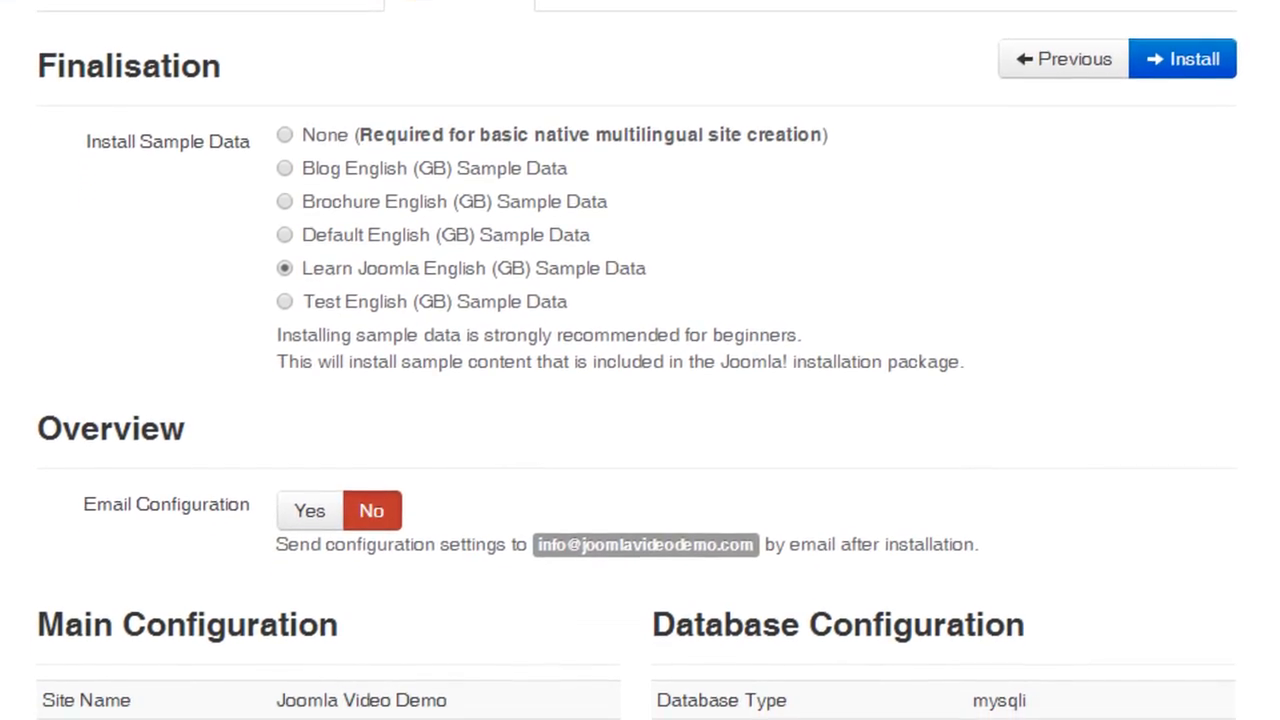
click(322, 510)
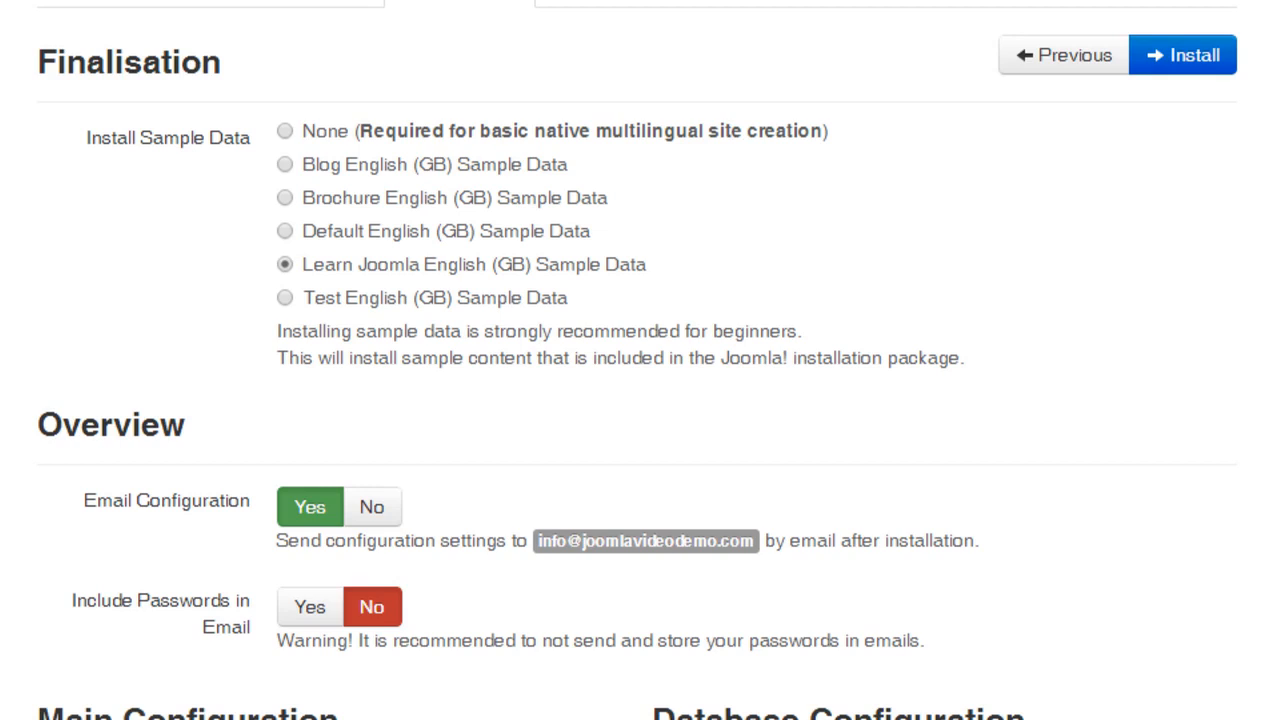
click(306, 607)
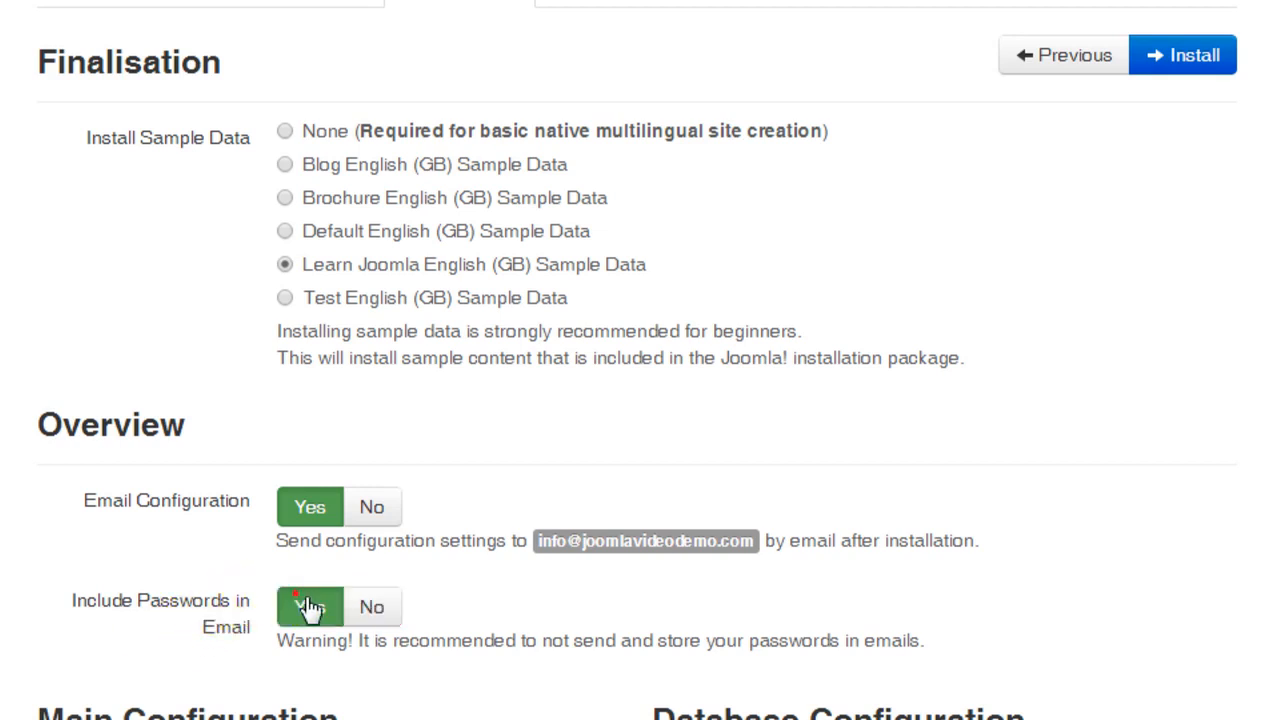
click(373, 610)
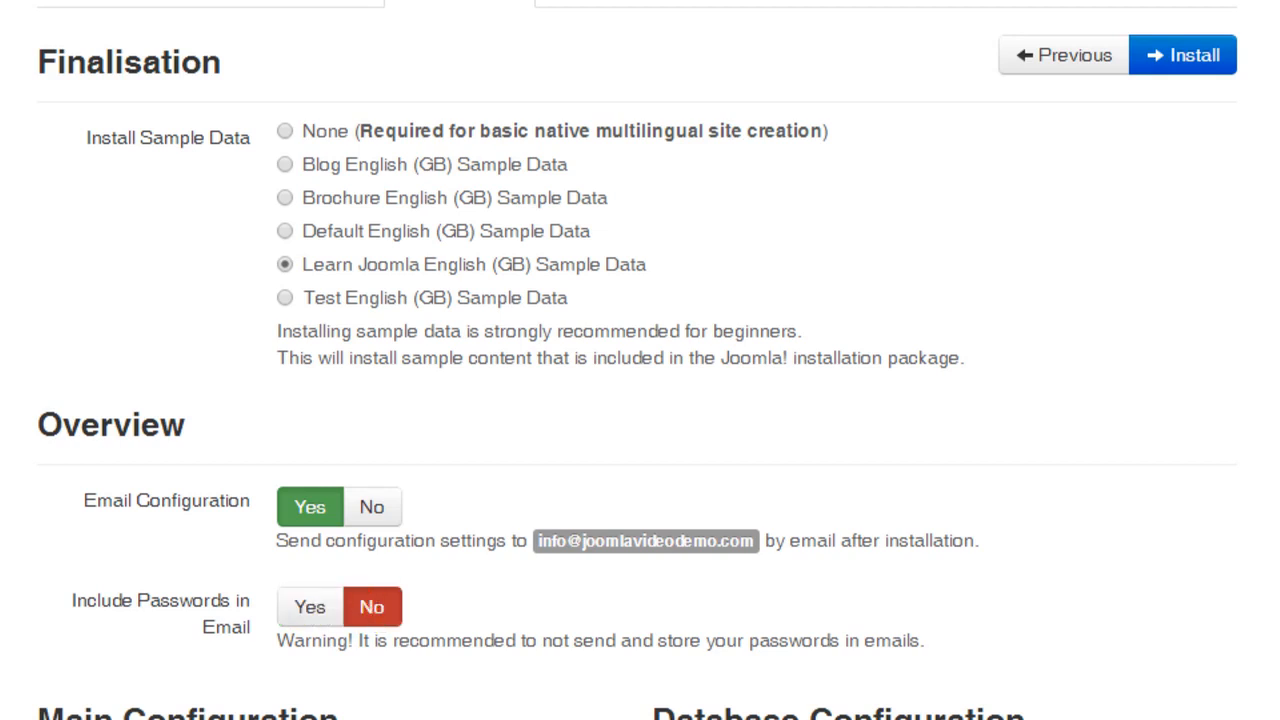
scroll(640, 360, down, 7)
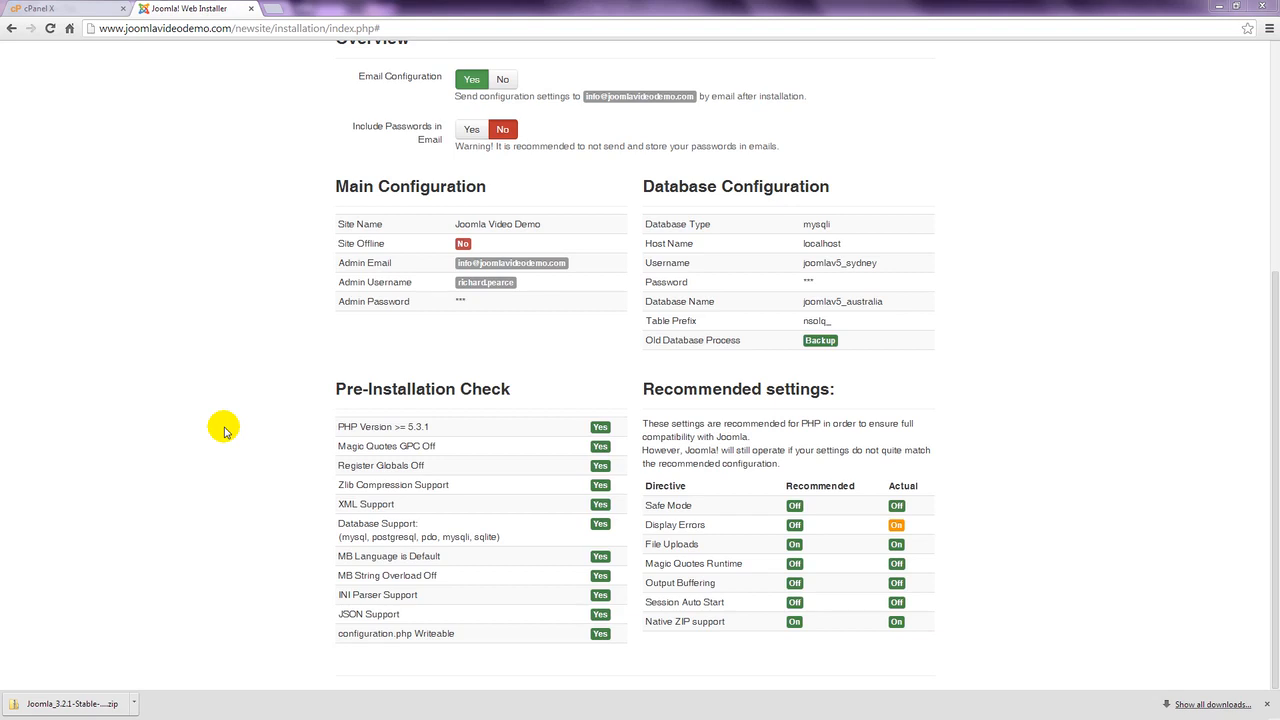
scroll(224, 431, up, 4)
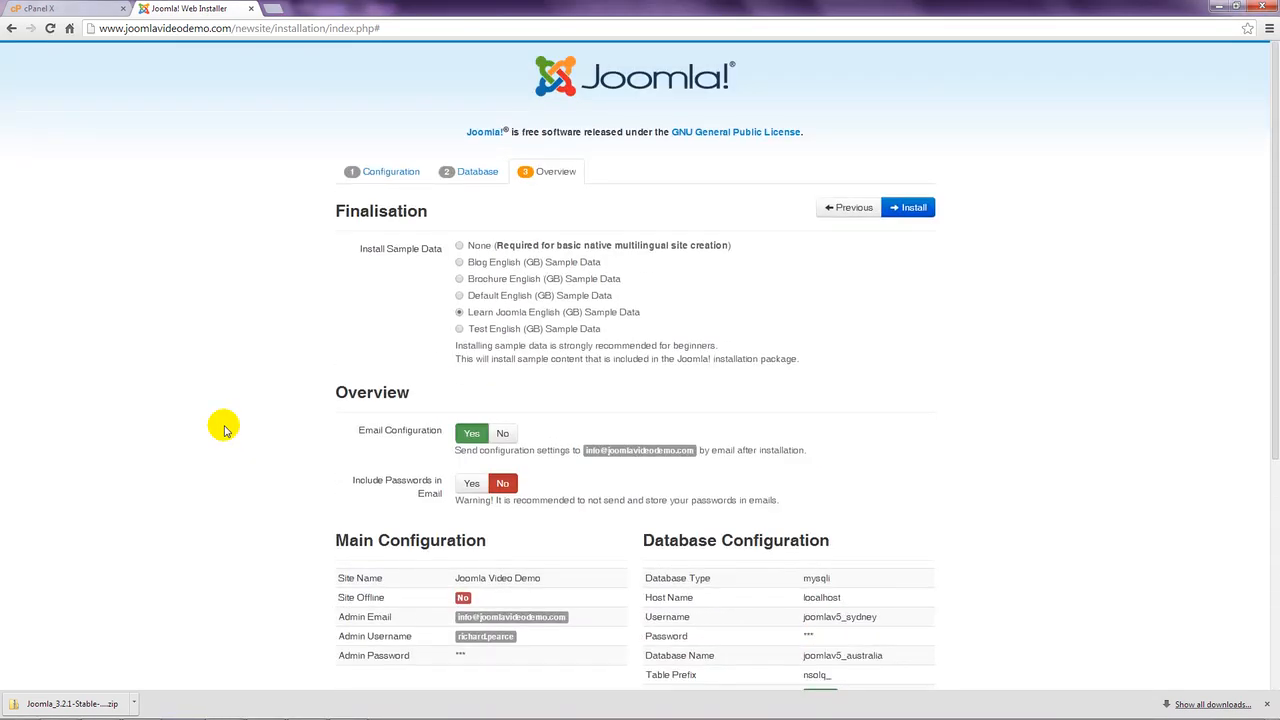
- Install Joomla, remove the installation folder, and open the frontend homepage
click(910, 209)
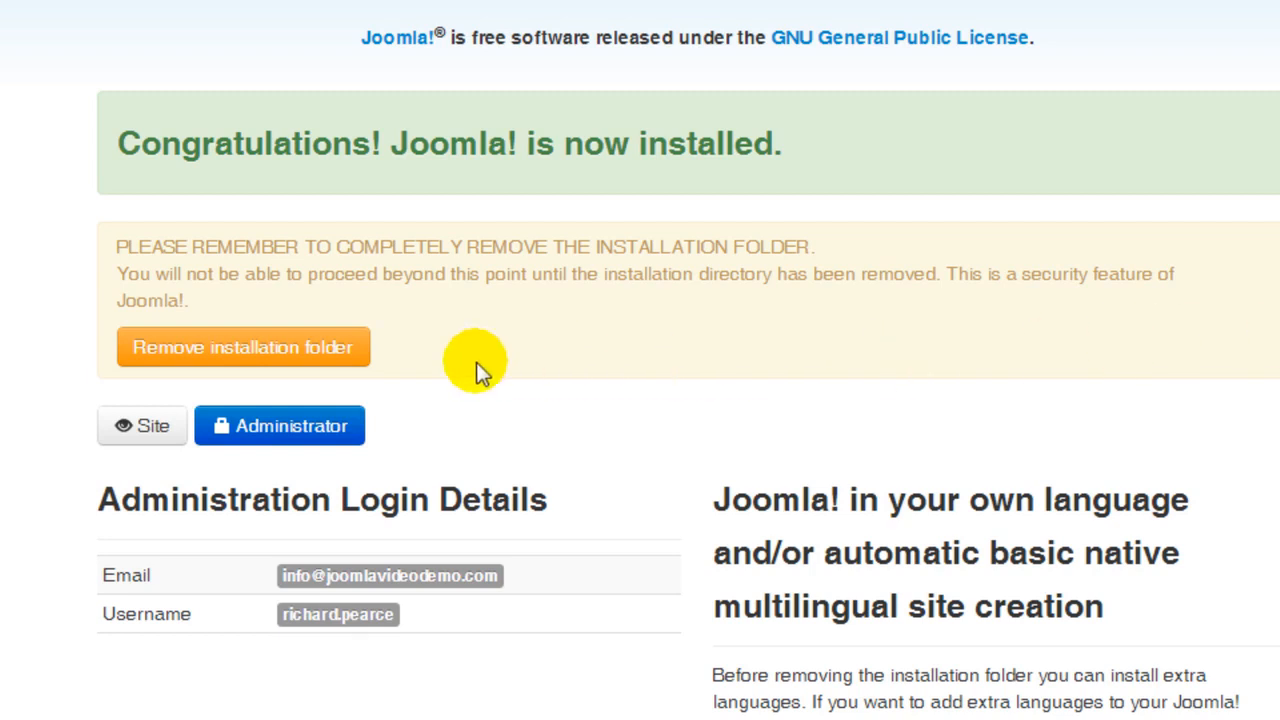
click(312, 352)
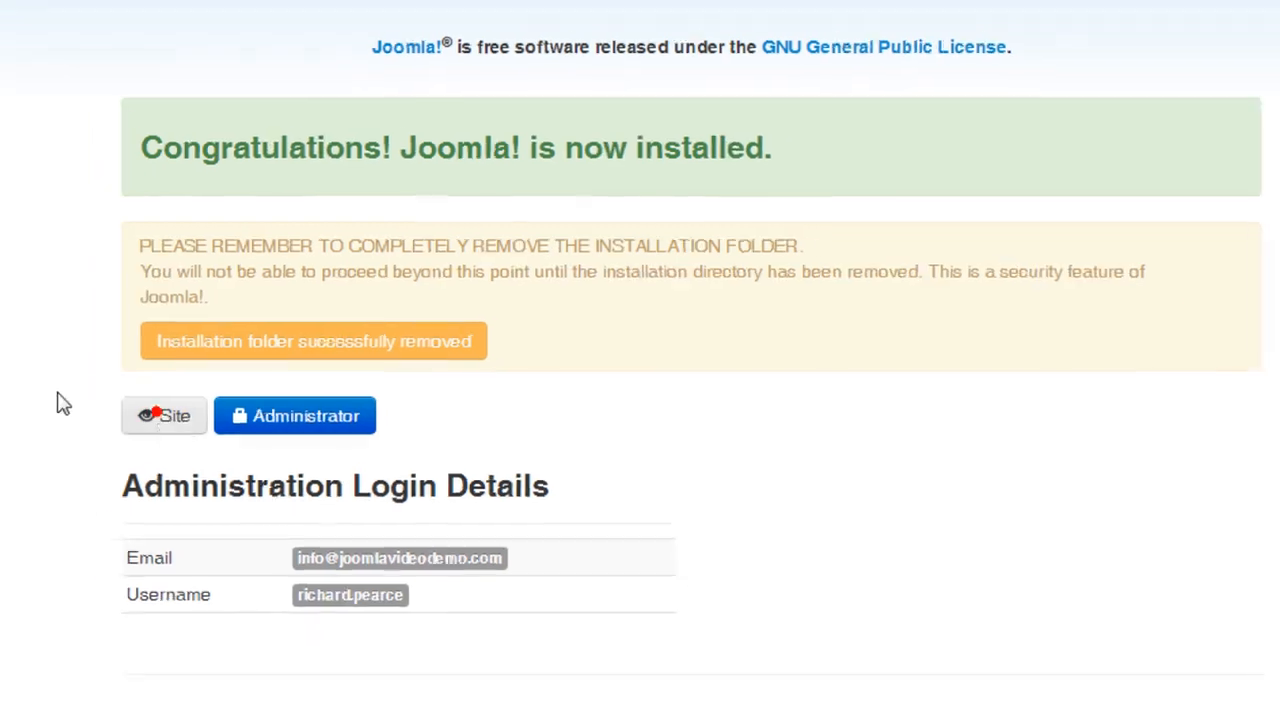
click(120, 419)
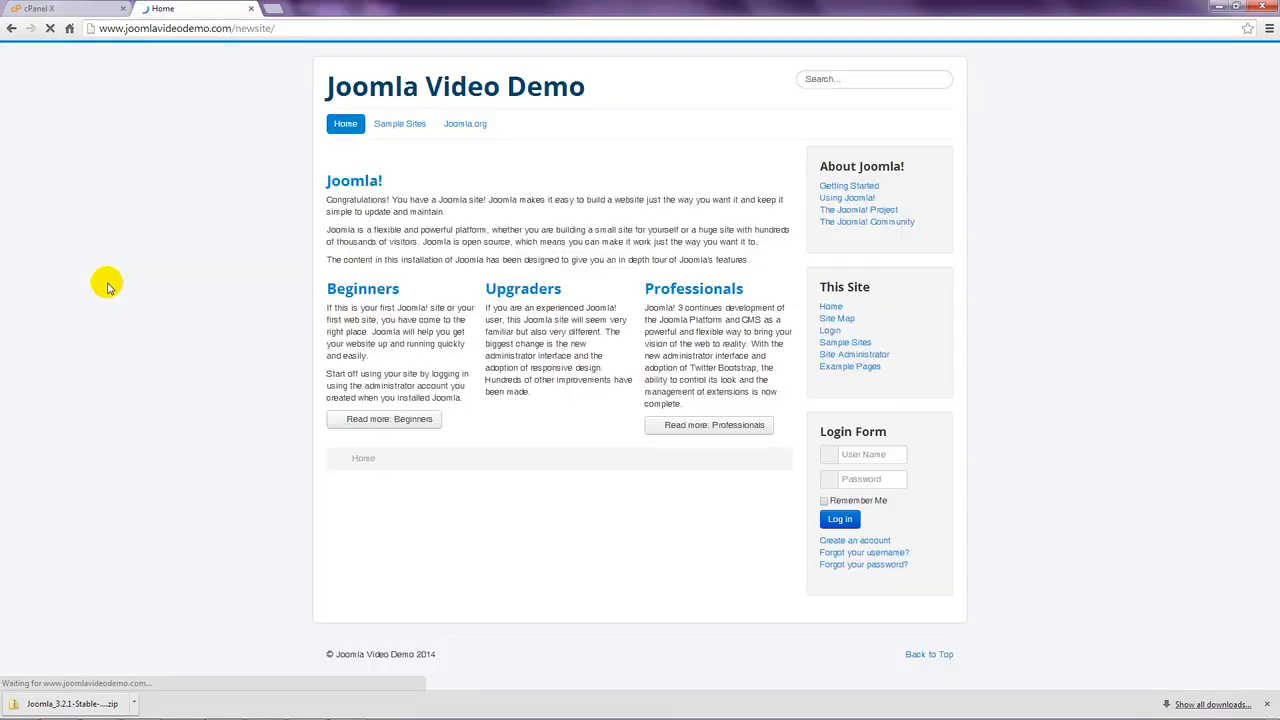